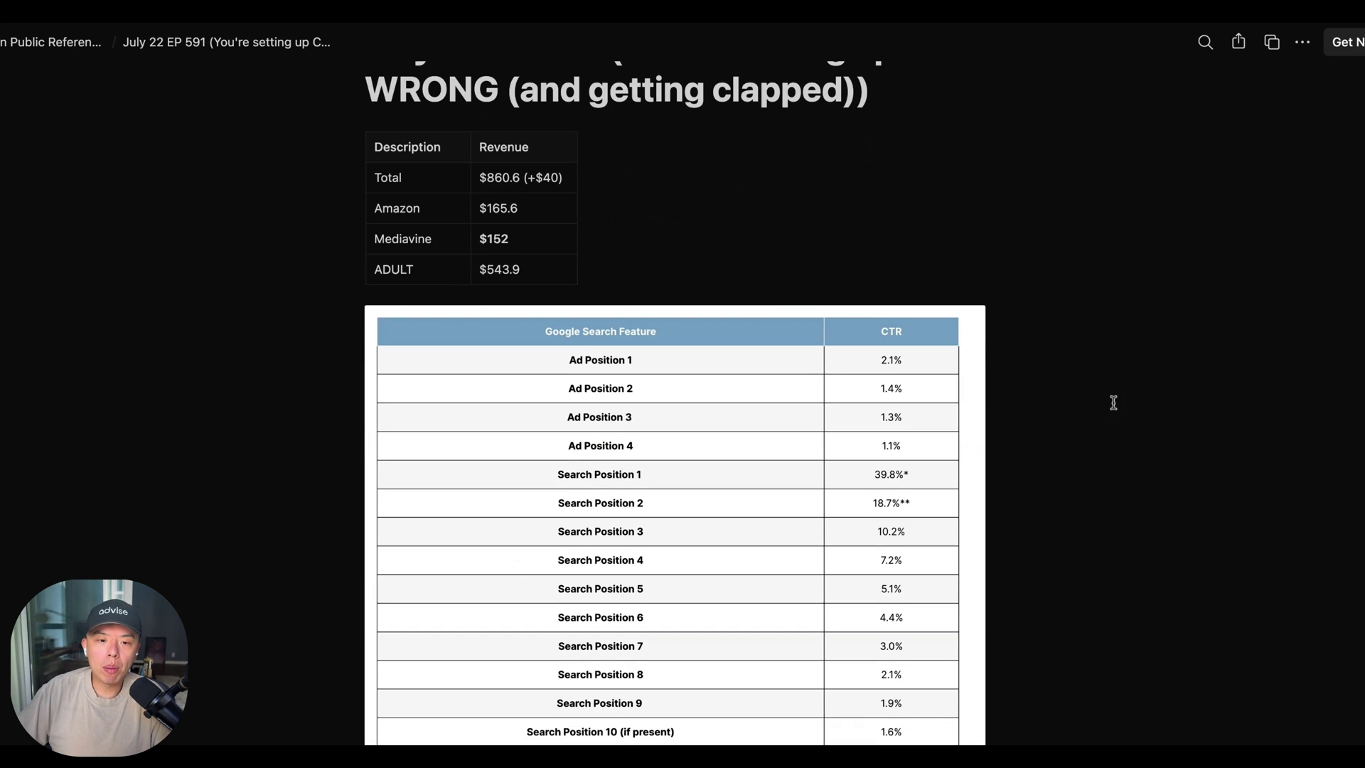
Append "/ 30 = 0.6 clicks" to the position 9 example formula below the CTR table in the episode notes.
scroll(1130, 416, down, 1)
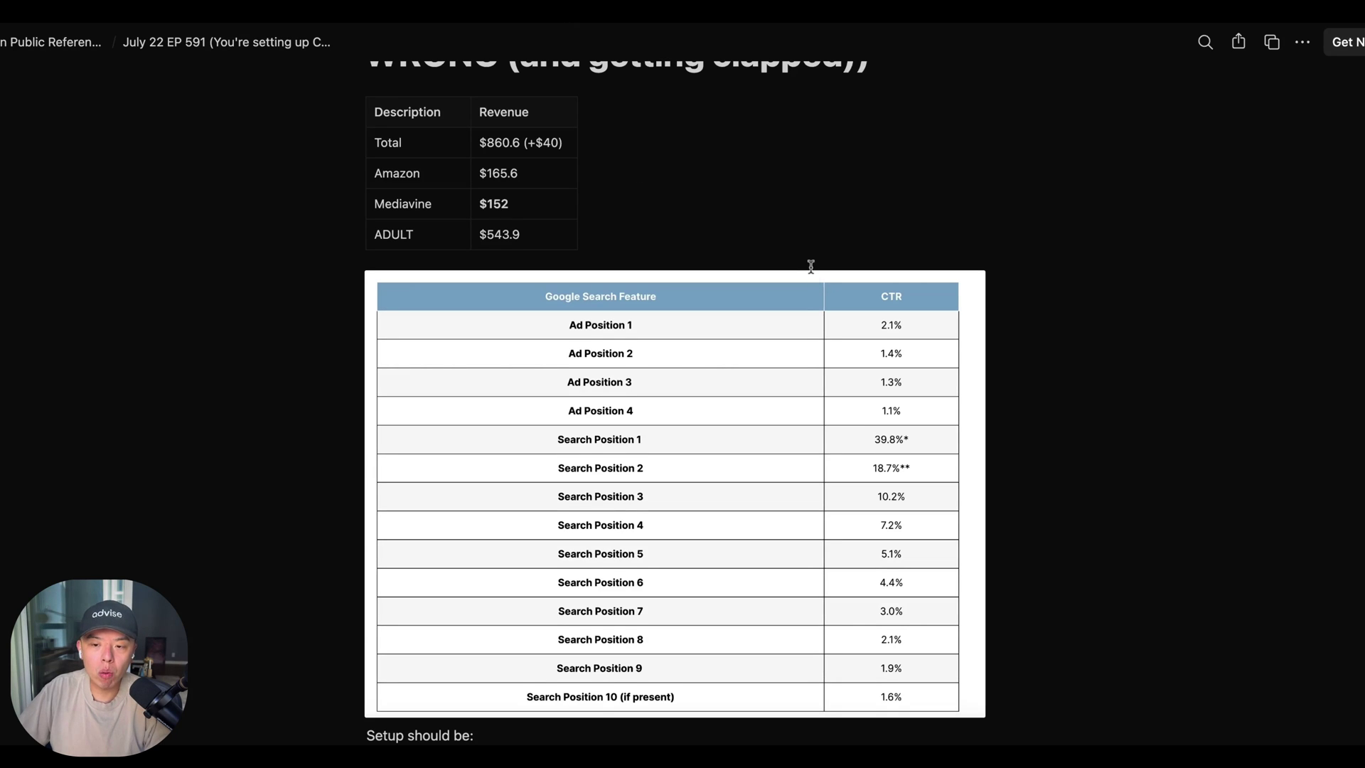
scroll(774, 312, down, 1)
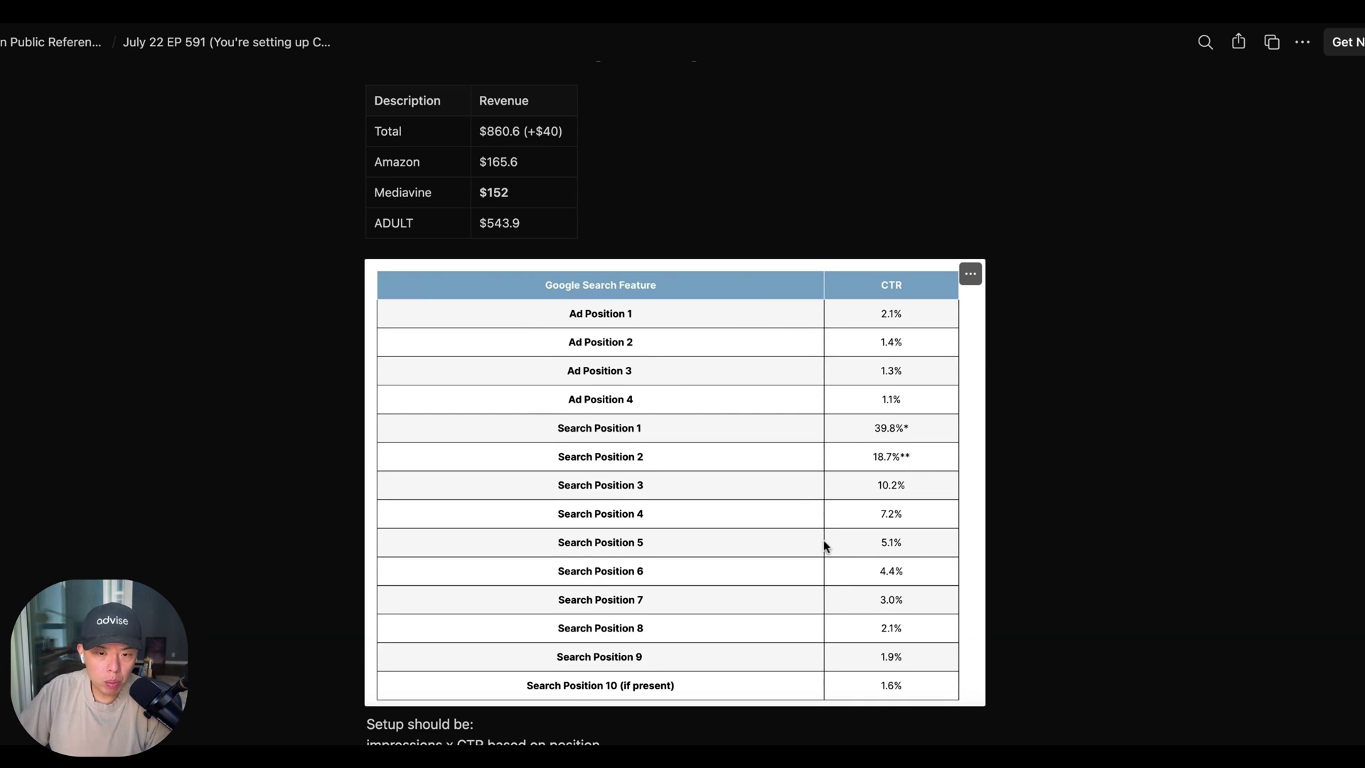
scroll(761, 591, down, 3)
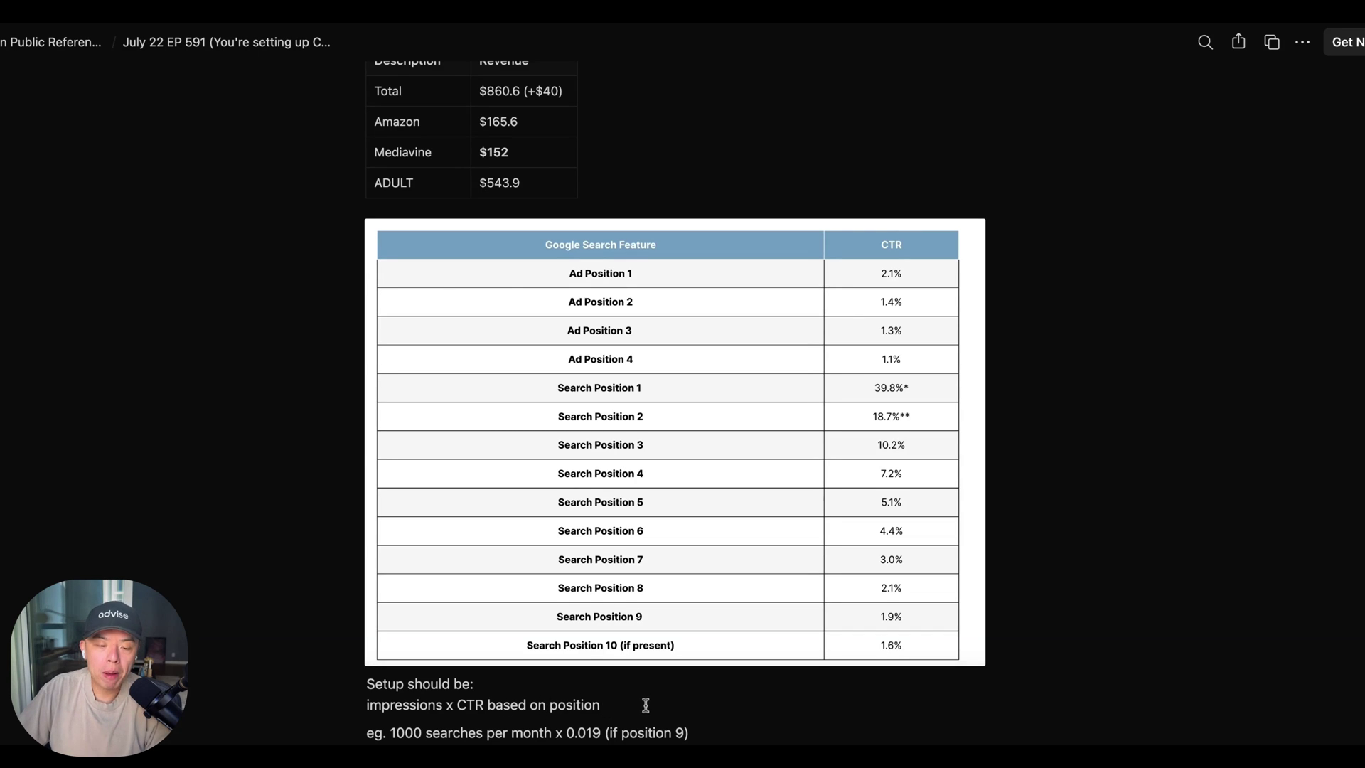
scroll(646, 704, down, 1)
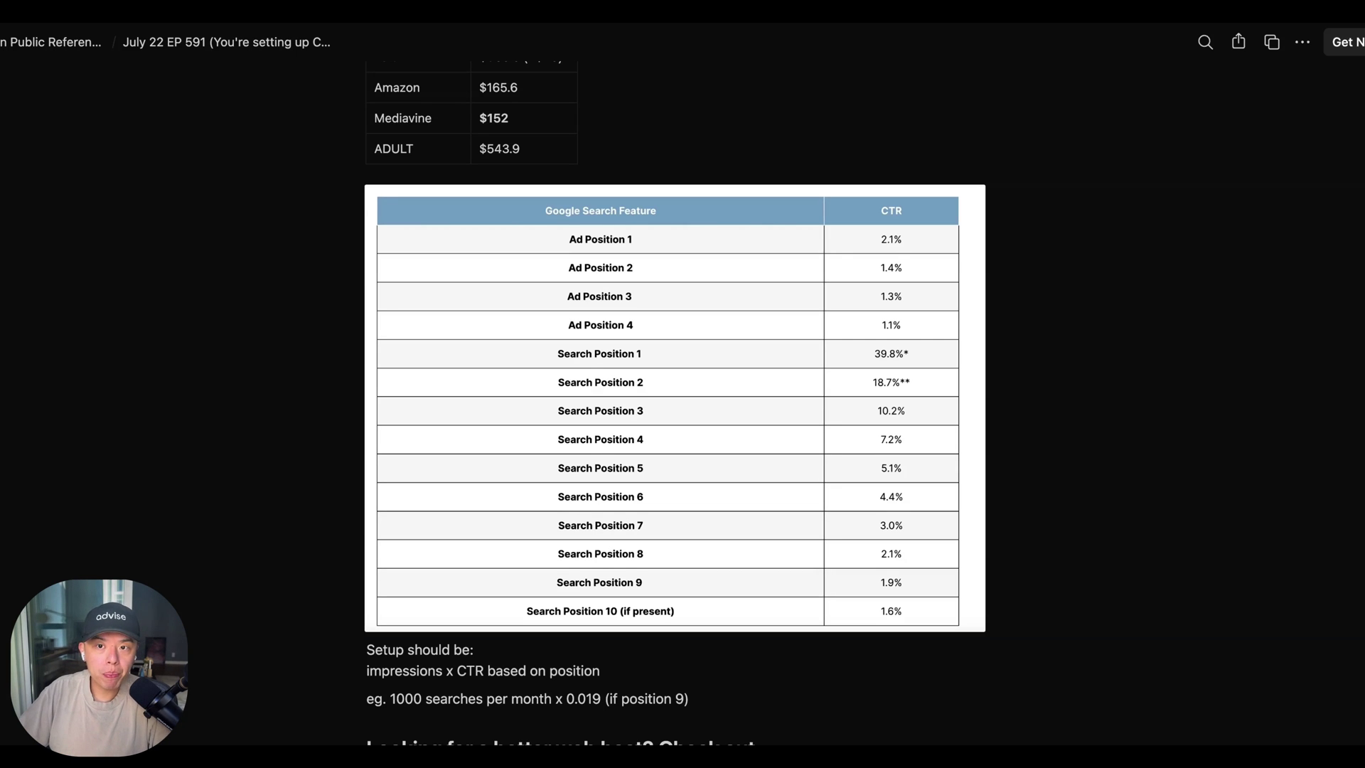
scroll(921, 327, down, 5)
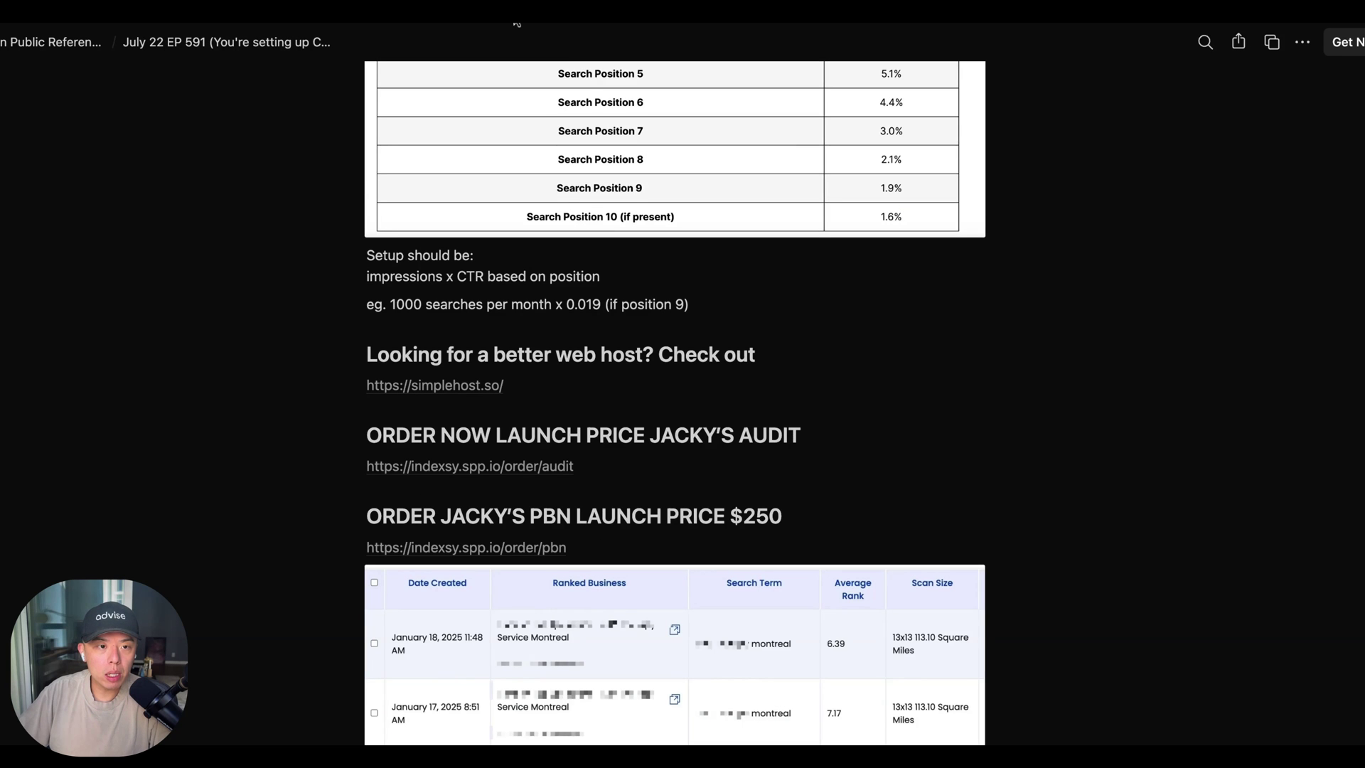
click(701, 320)
text(/ 30 = 0.6 clicks)
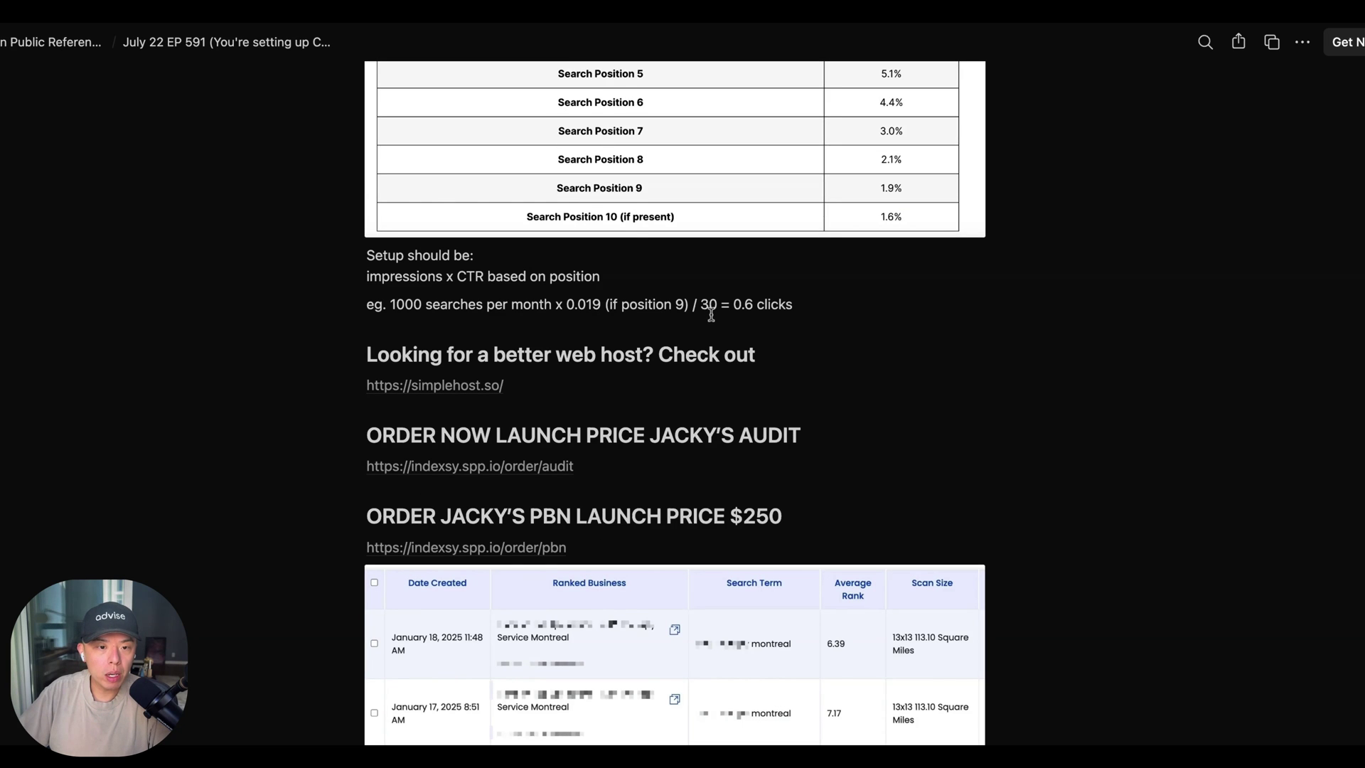
drag(414, 305, 701, 305)
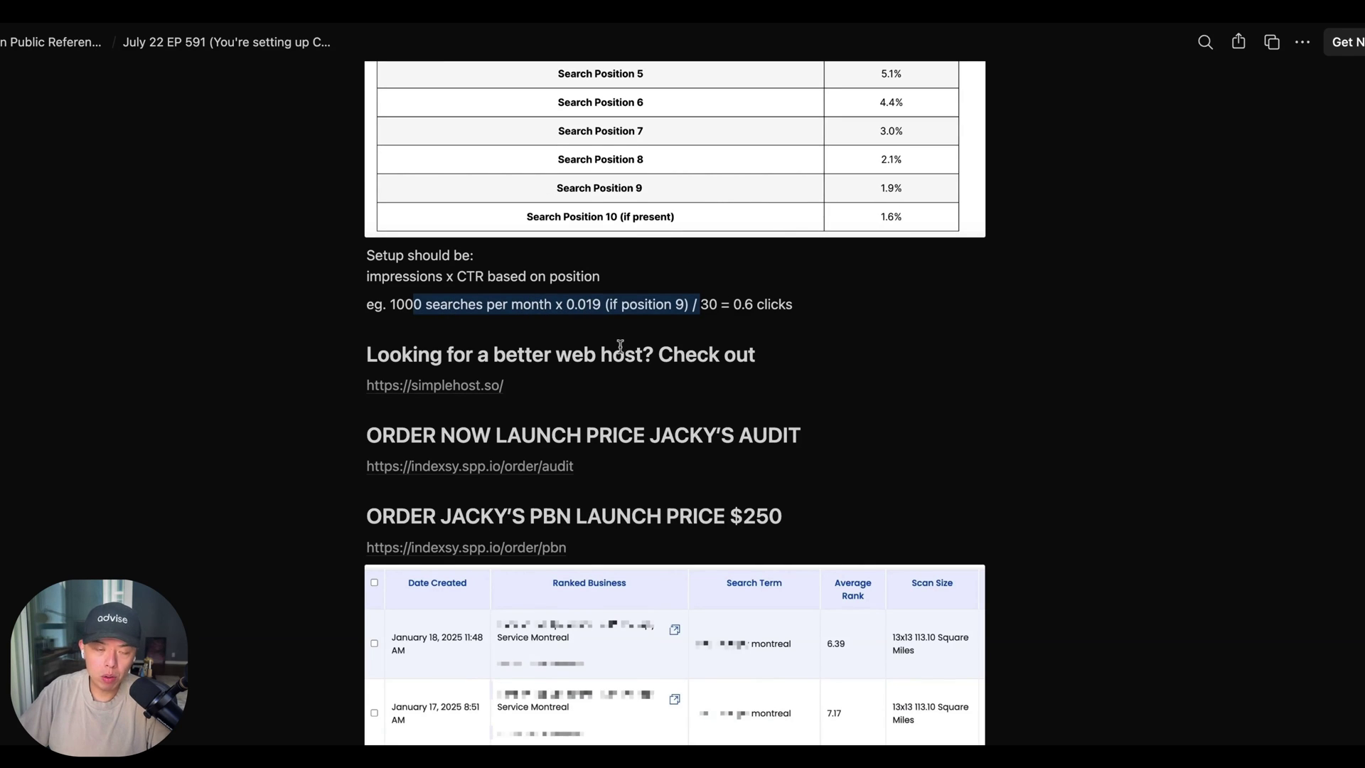
click(702, 308)
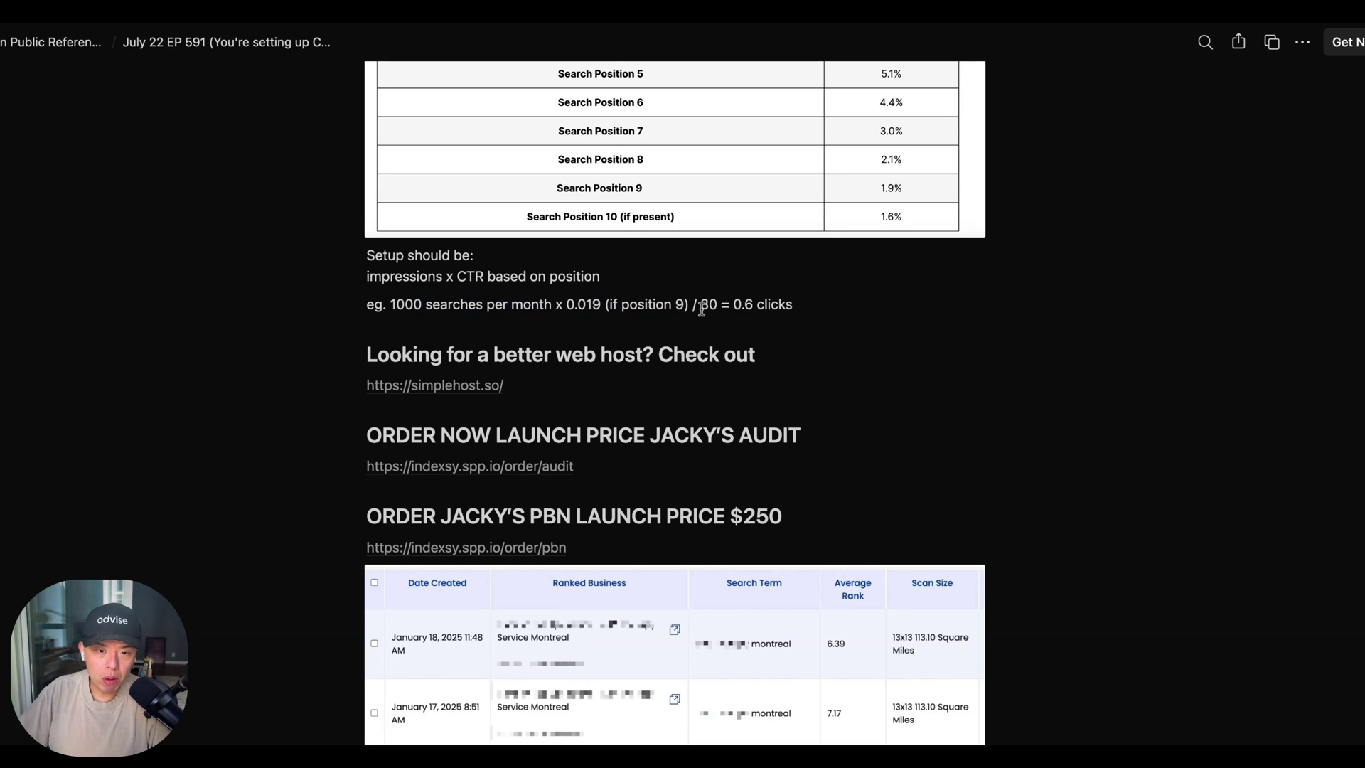
double_click(702, 306)
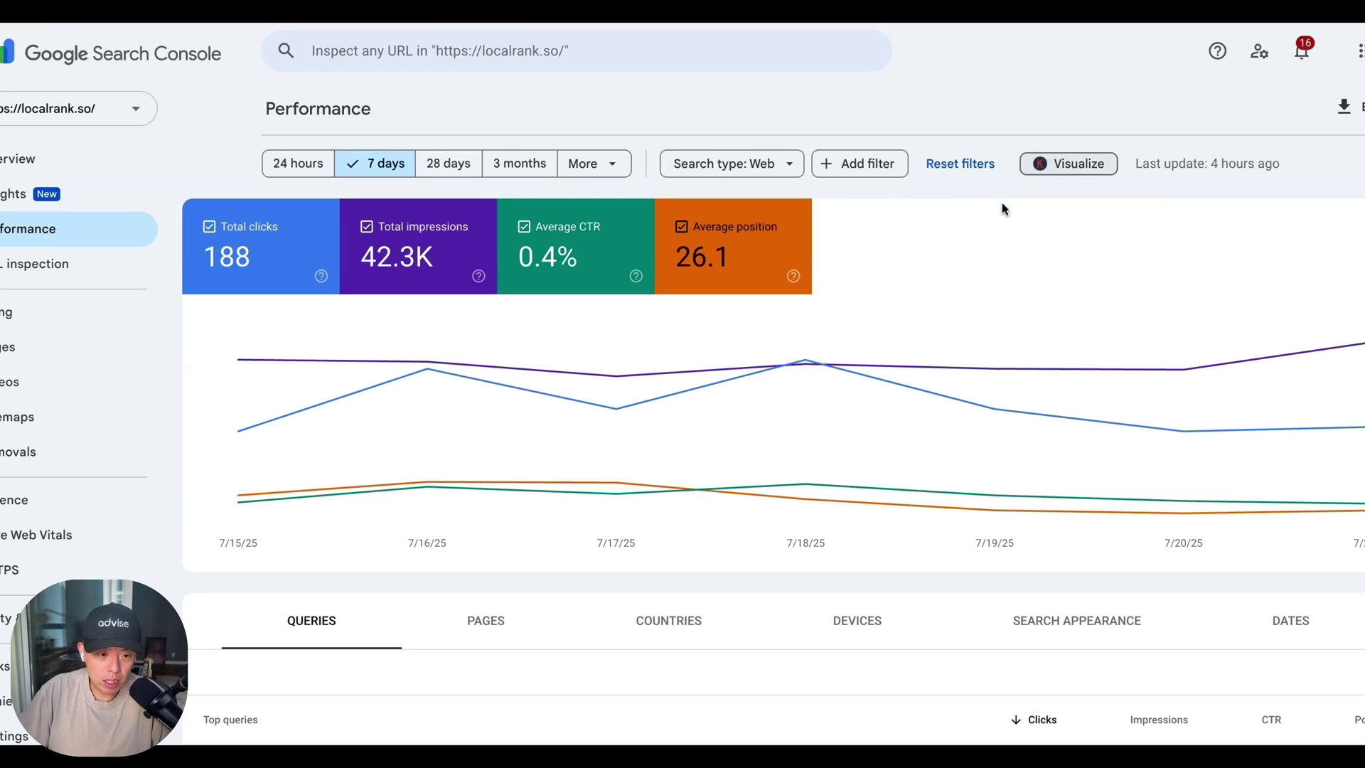
In Google Search Console, filter the localrank.so performance report to the query "local rank tracker" and dismiss the comparison tip.
scroll(866, 235, down, 2)
scroll(811, 238, up, 2)
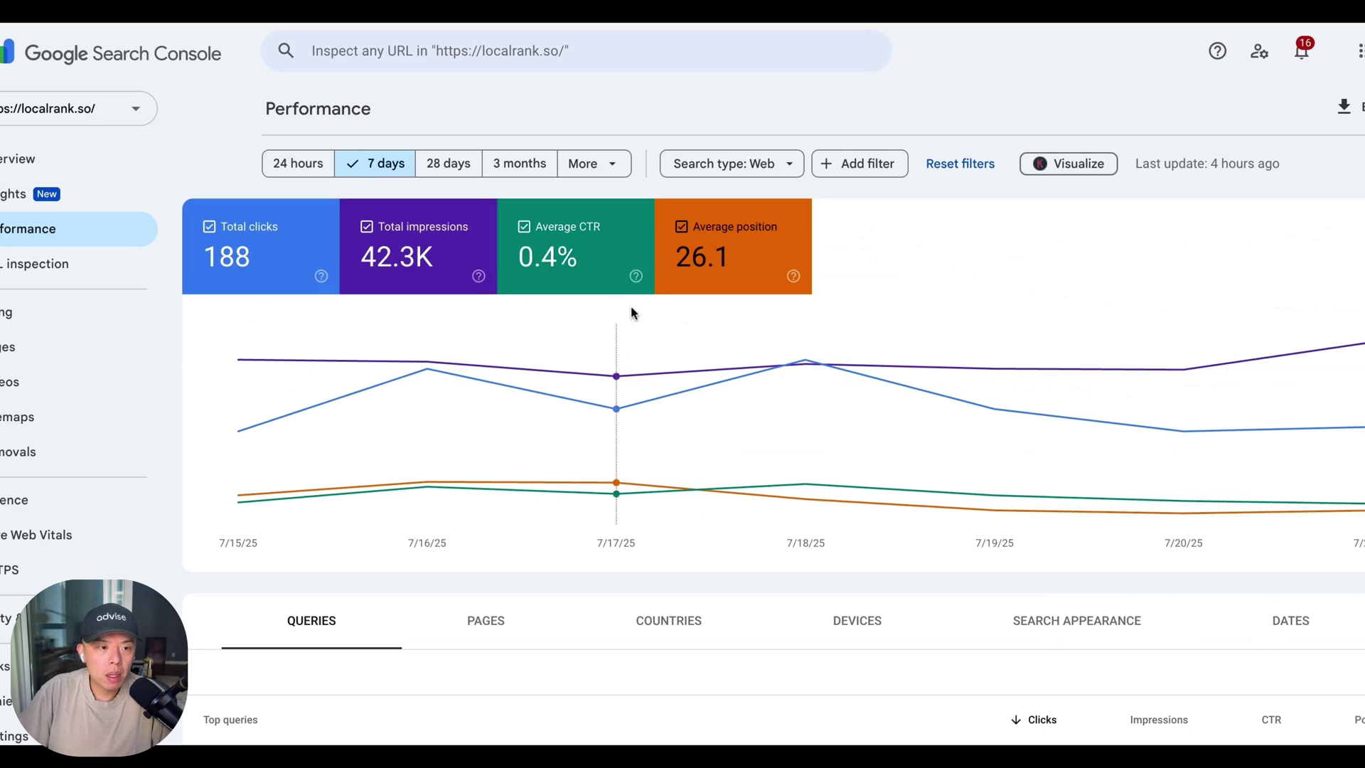
scroll(881, 234, down, 1)
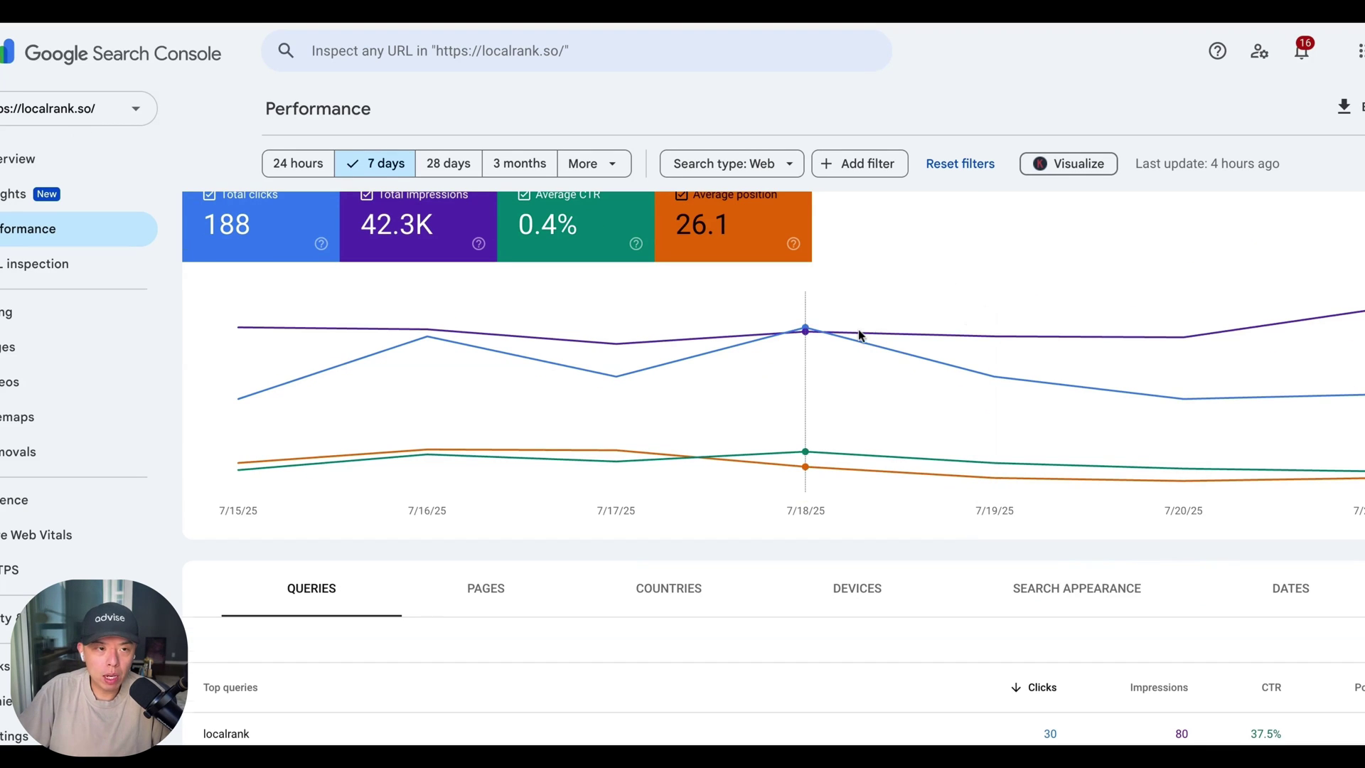
scroll(861, 335, down, 1)
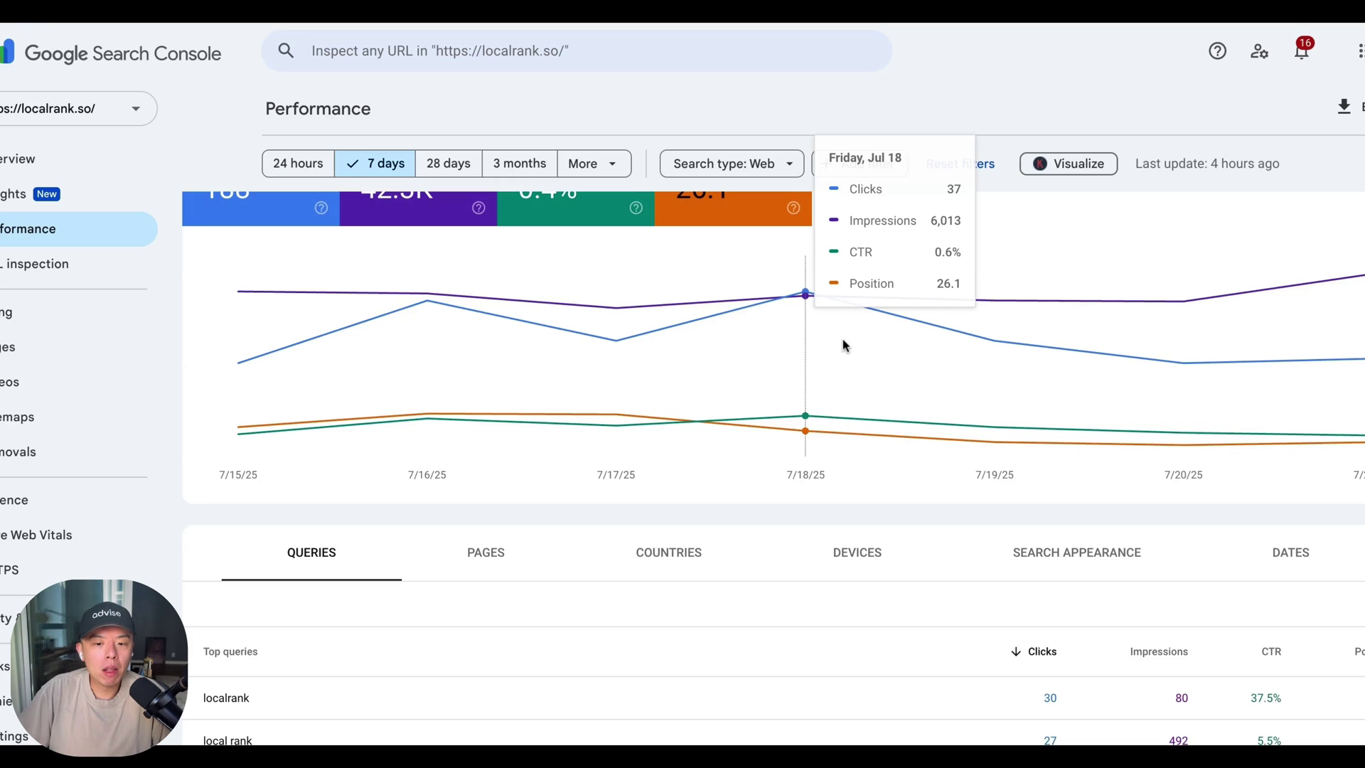
scroll(844, 346, down, 3)
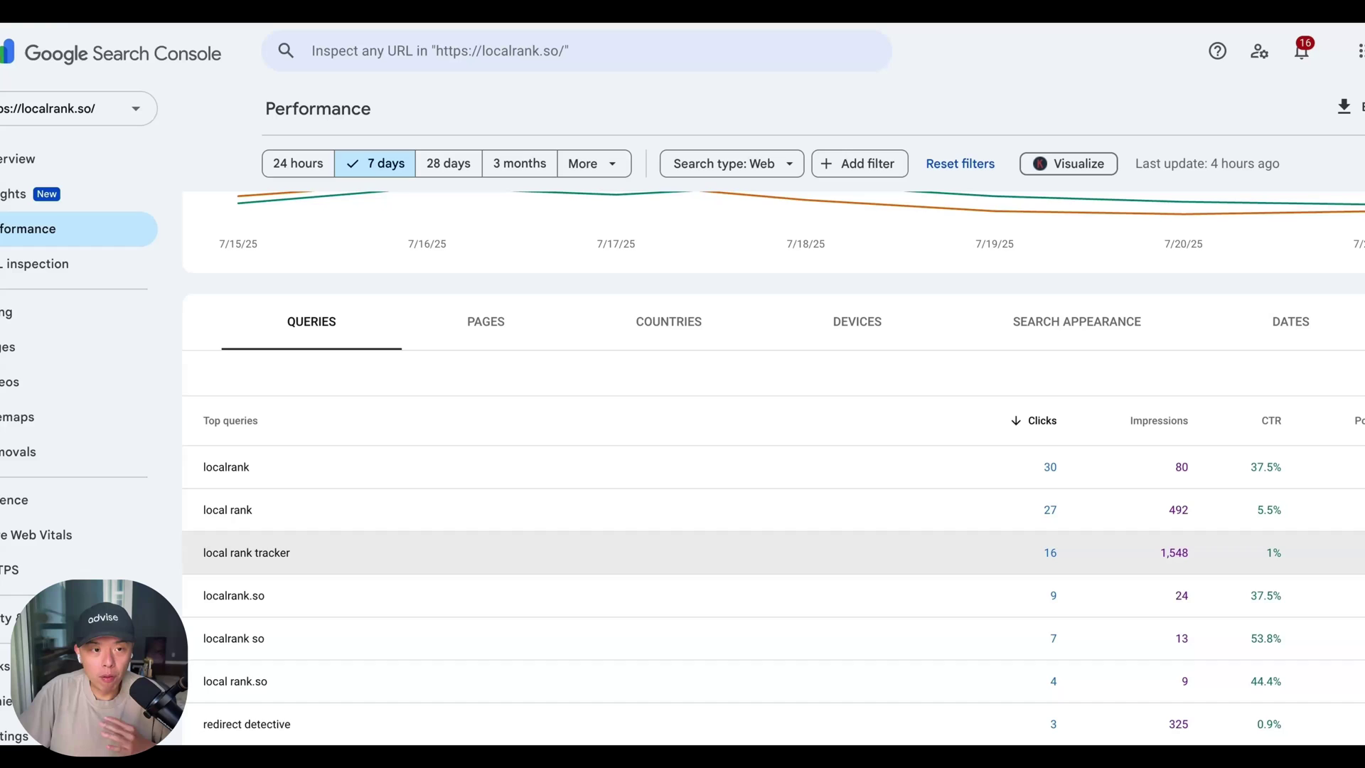
scroll(773, 463, up, 1)
click(747, 586)
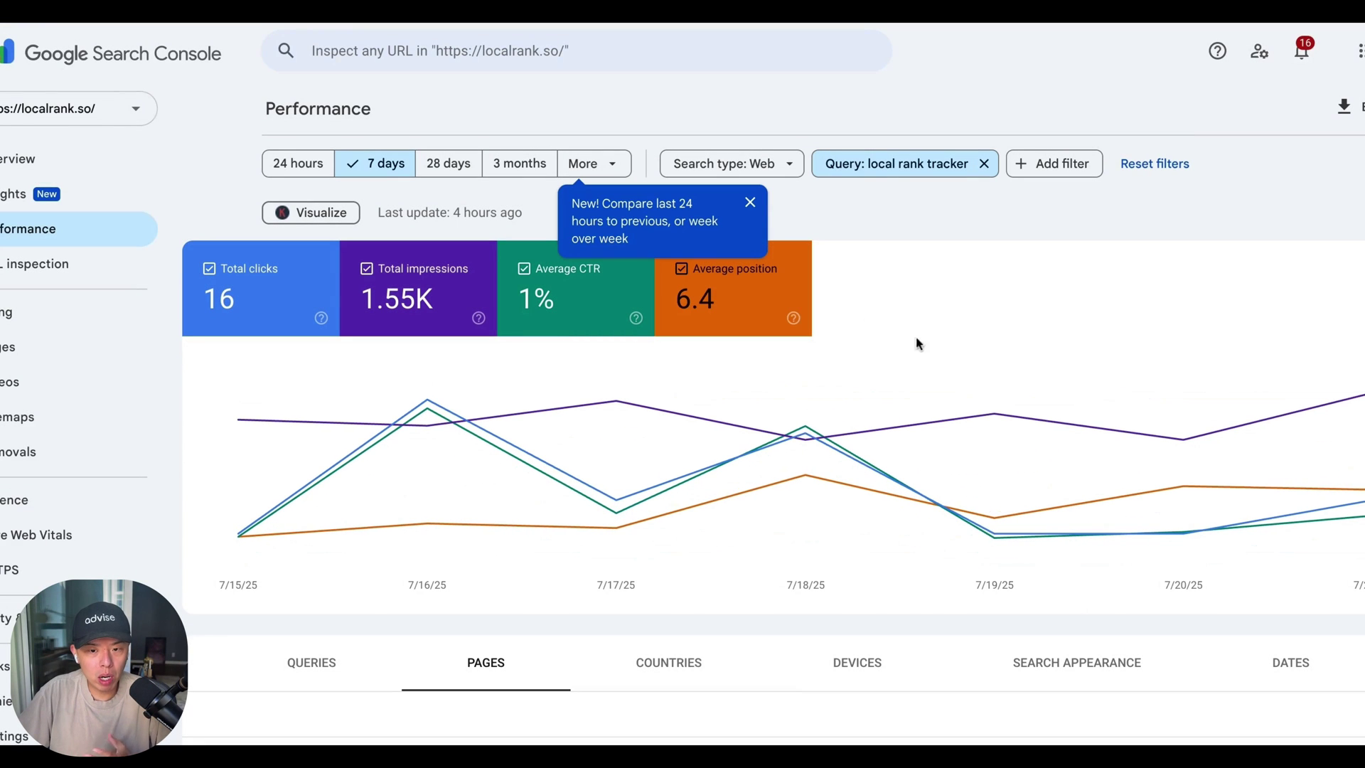
click(750, 202)
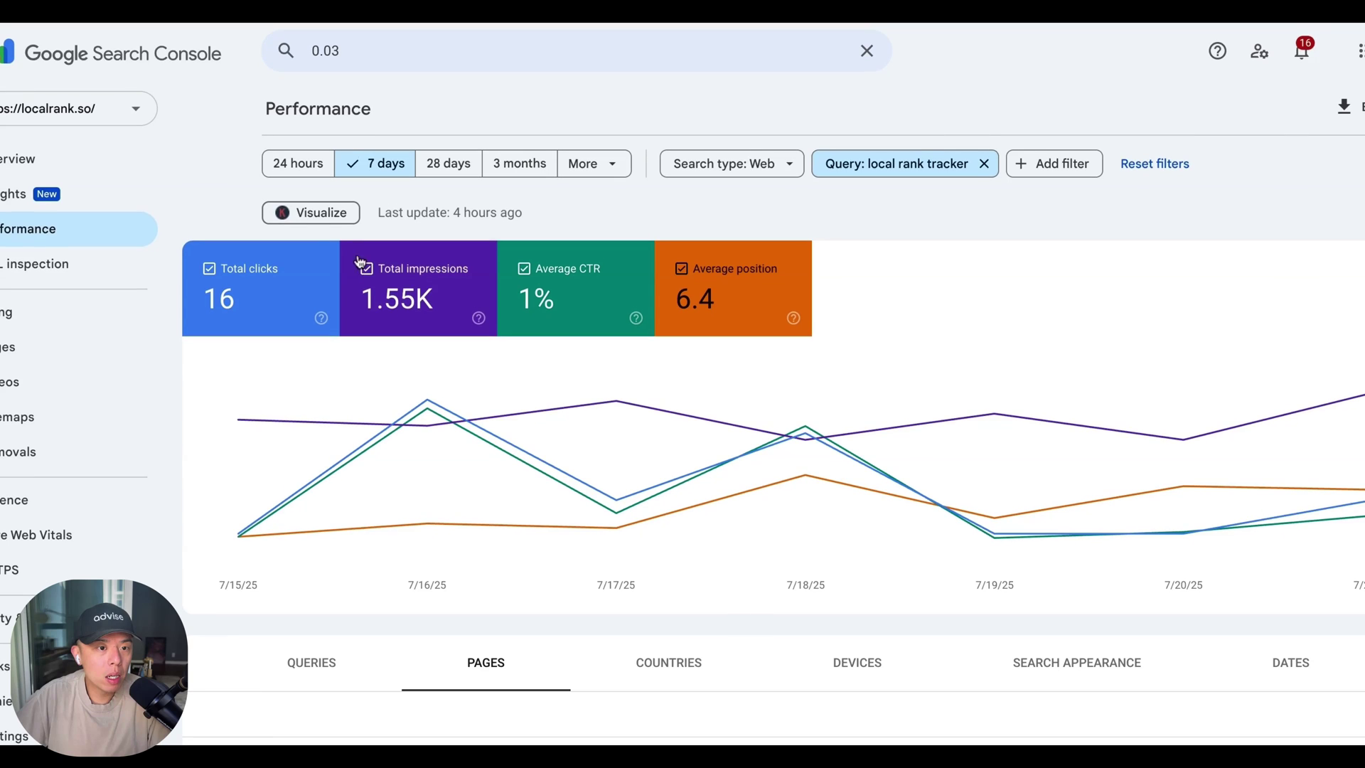
Write the calculation "0.01 x 1550 / 30 = 0.5 clicks per day" in the URL inspection field, replacing 0.03.
click(462, 58)
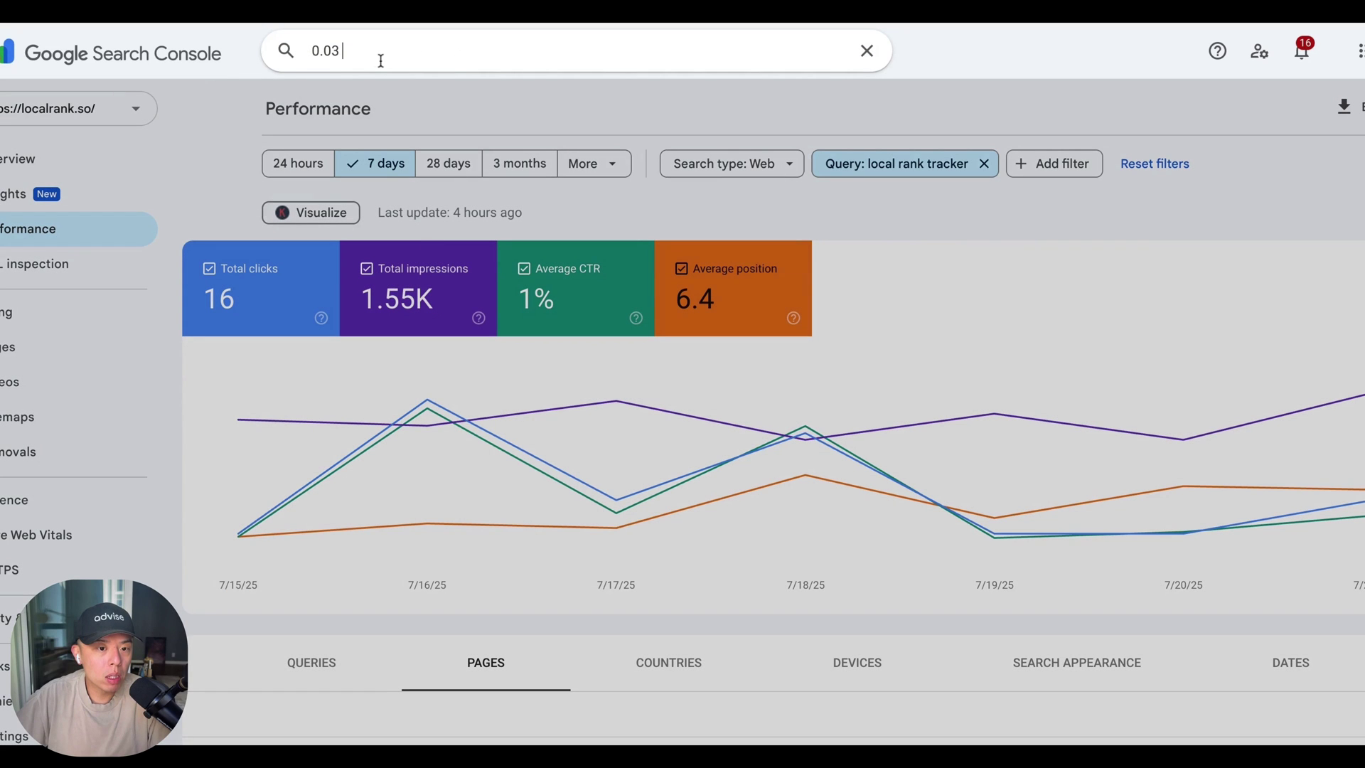
click(649, 450)
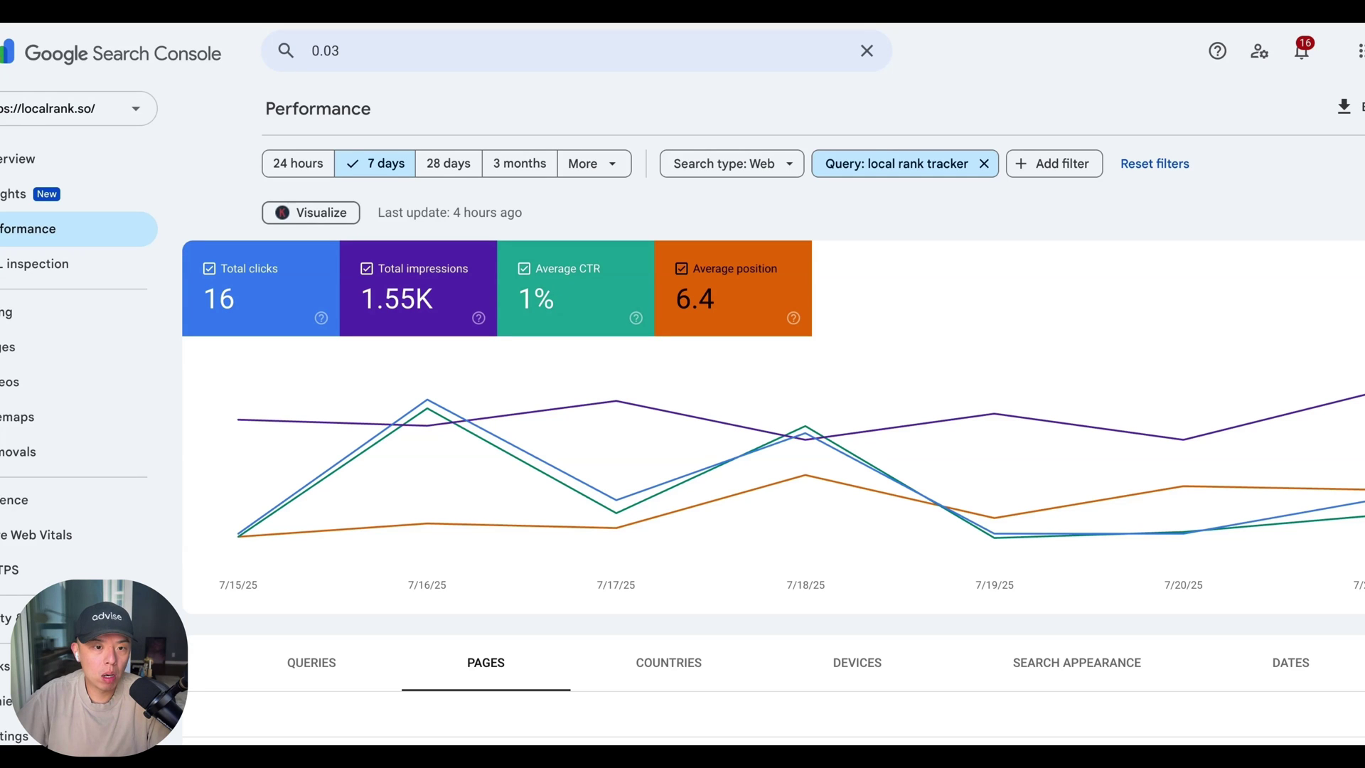
click(404, 63)
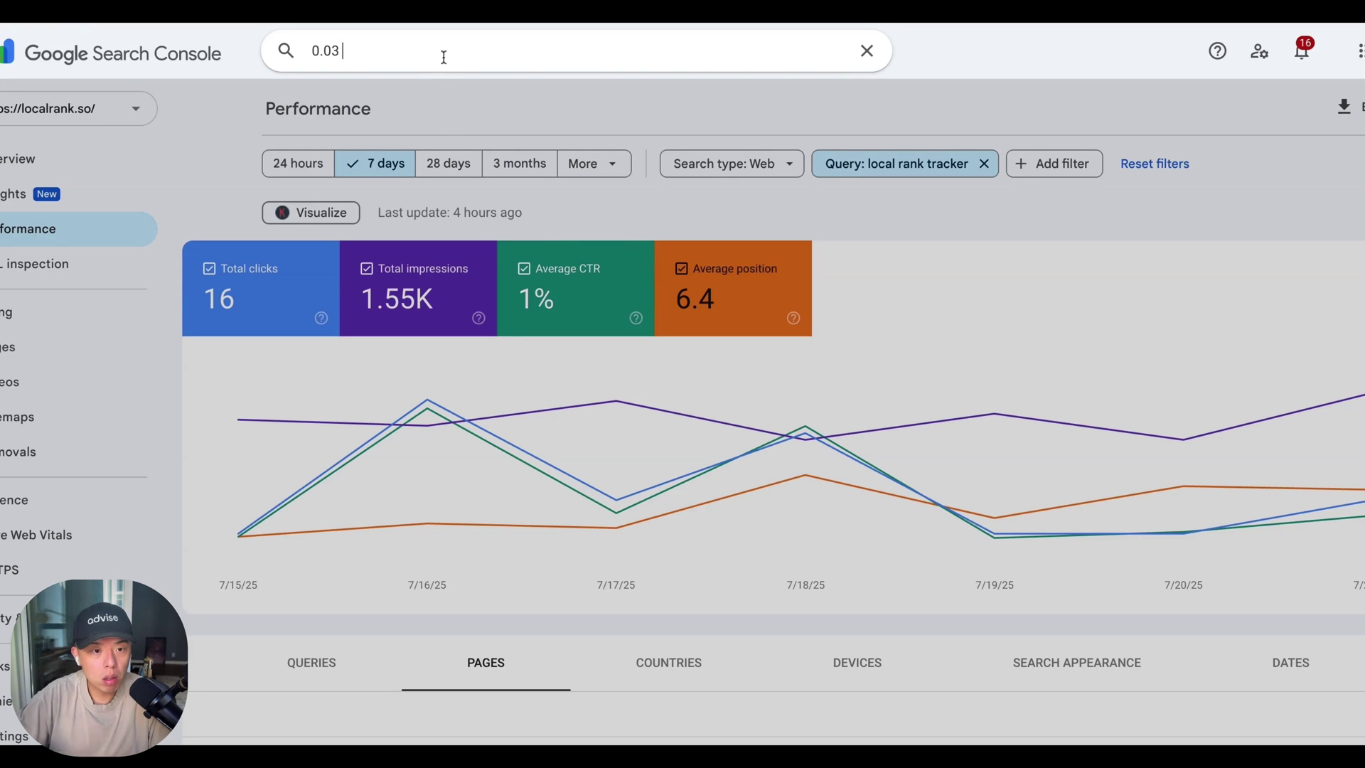
key(BackSpace)
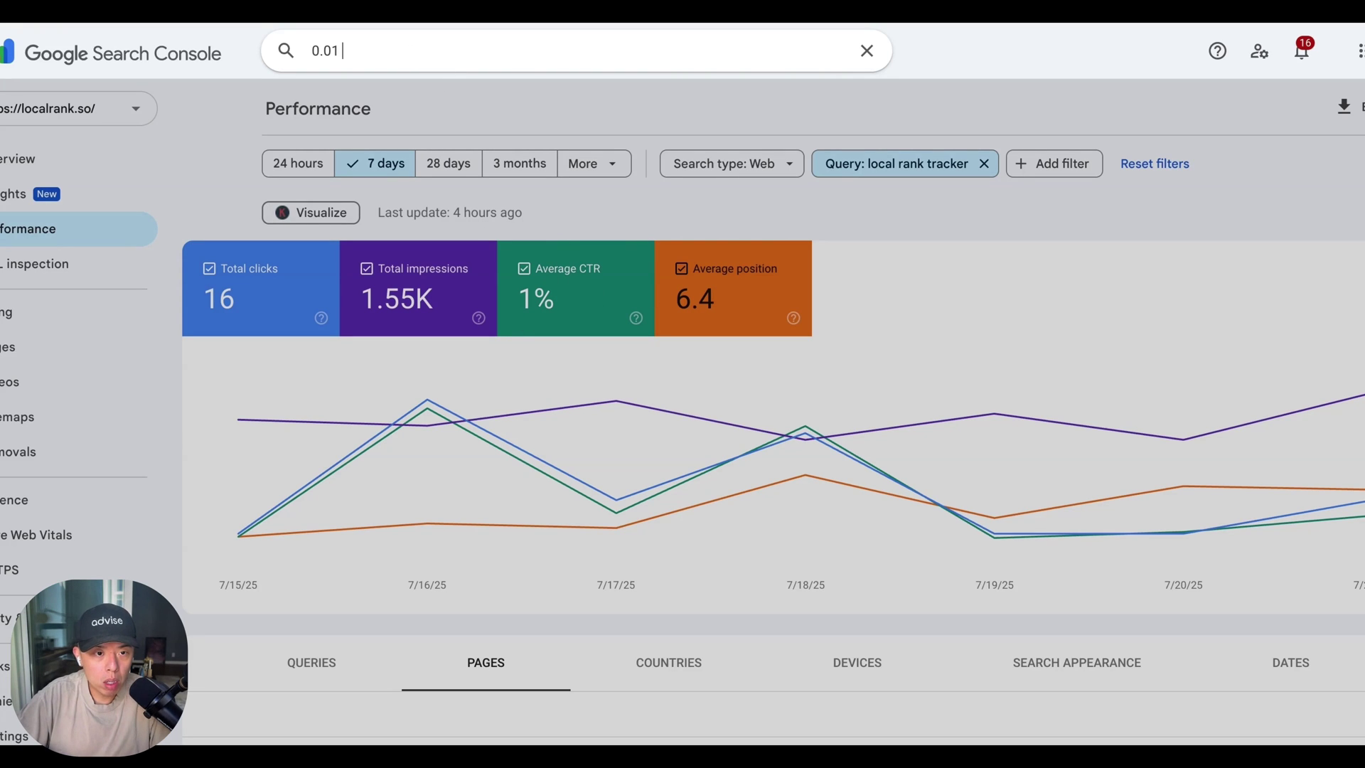
text(1 x)
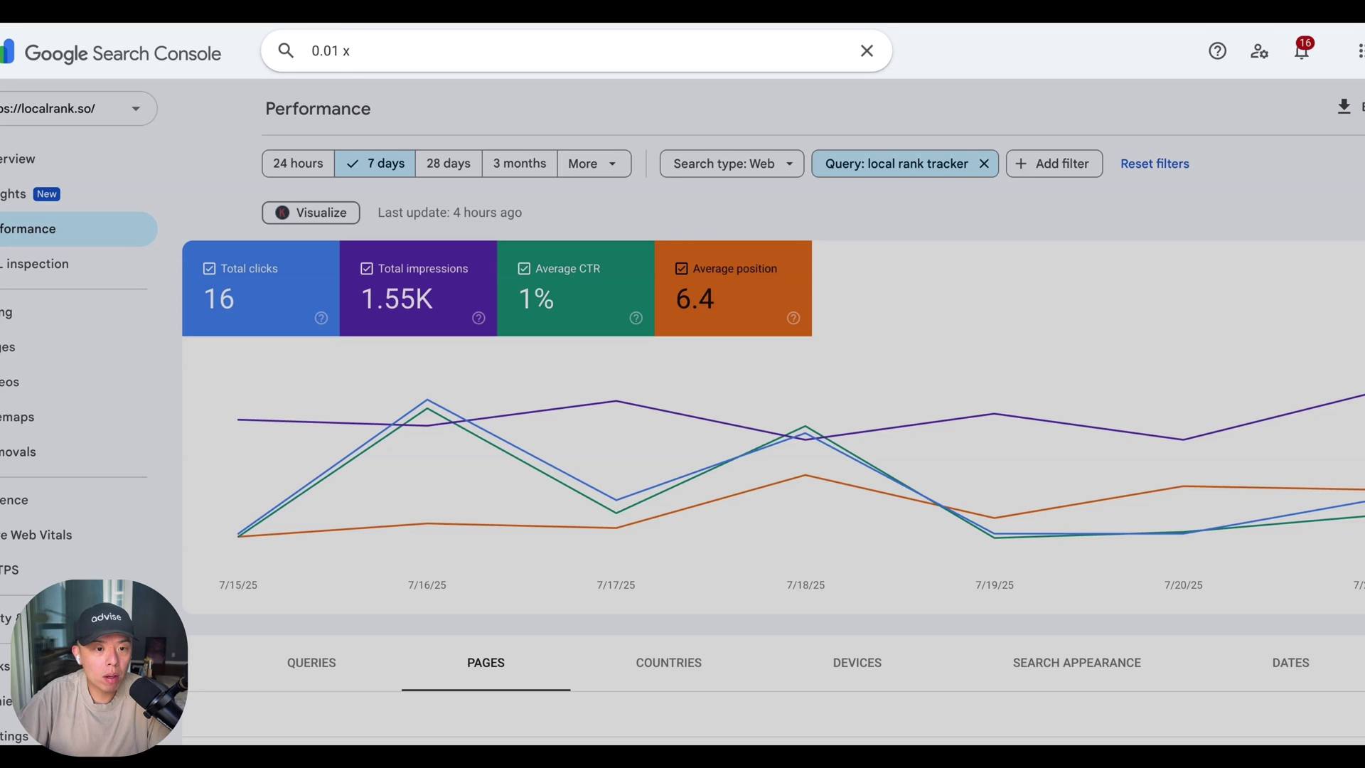
text( 1550)
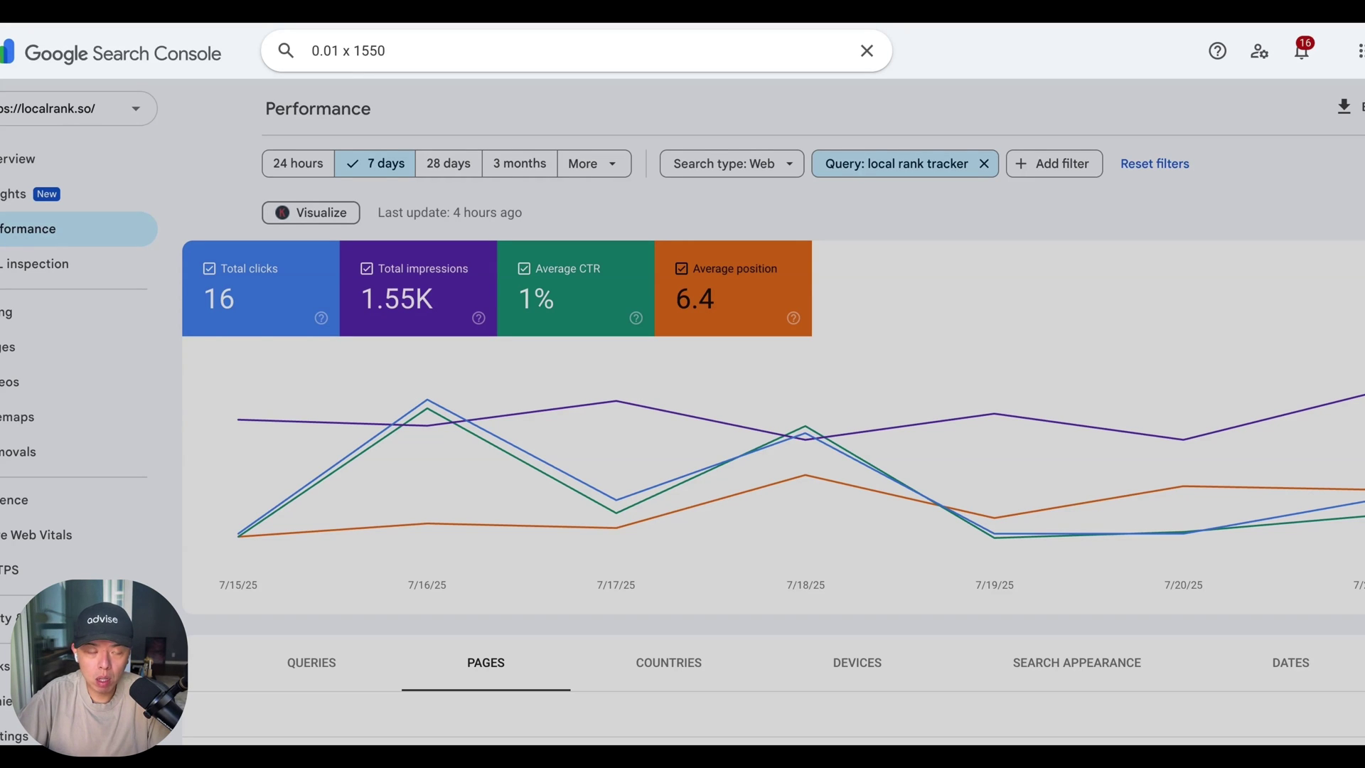
text( / 30)
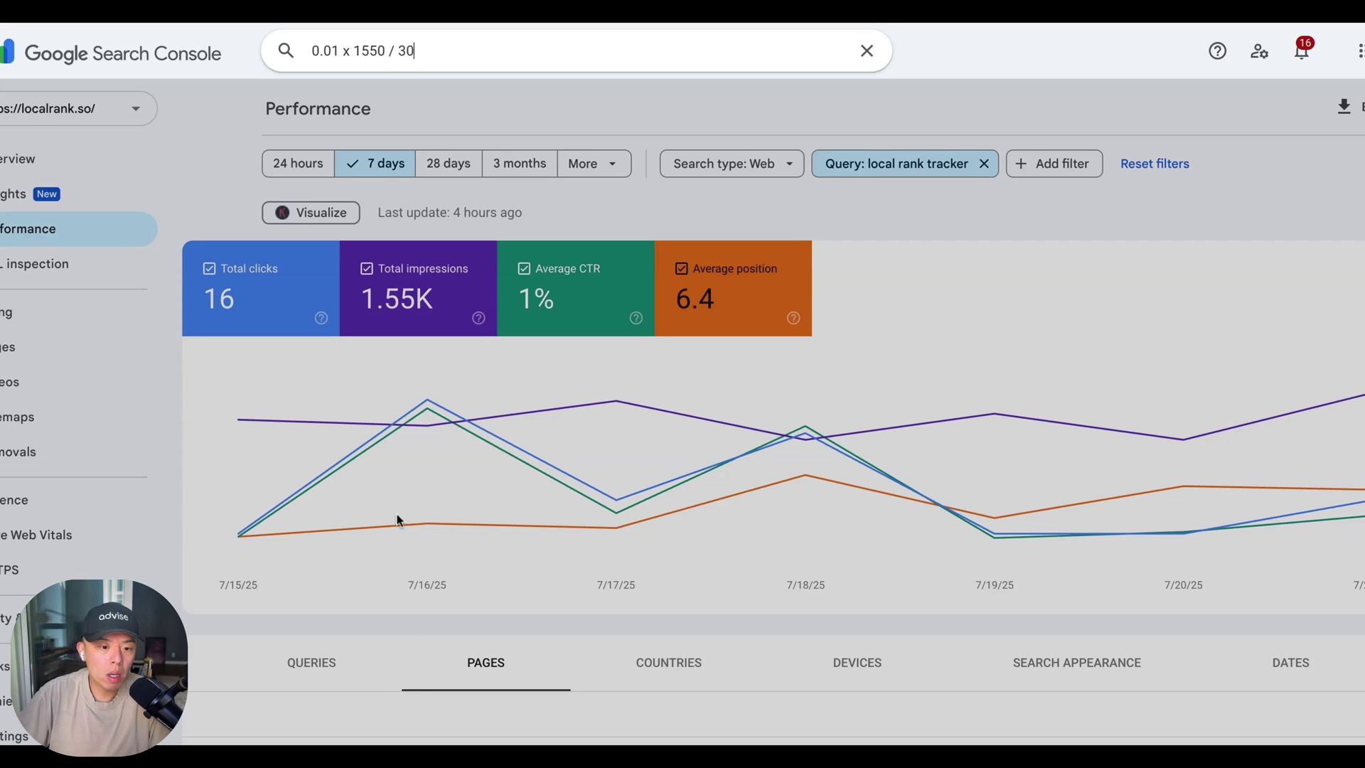
click(425, 743)
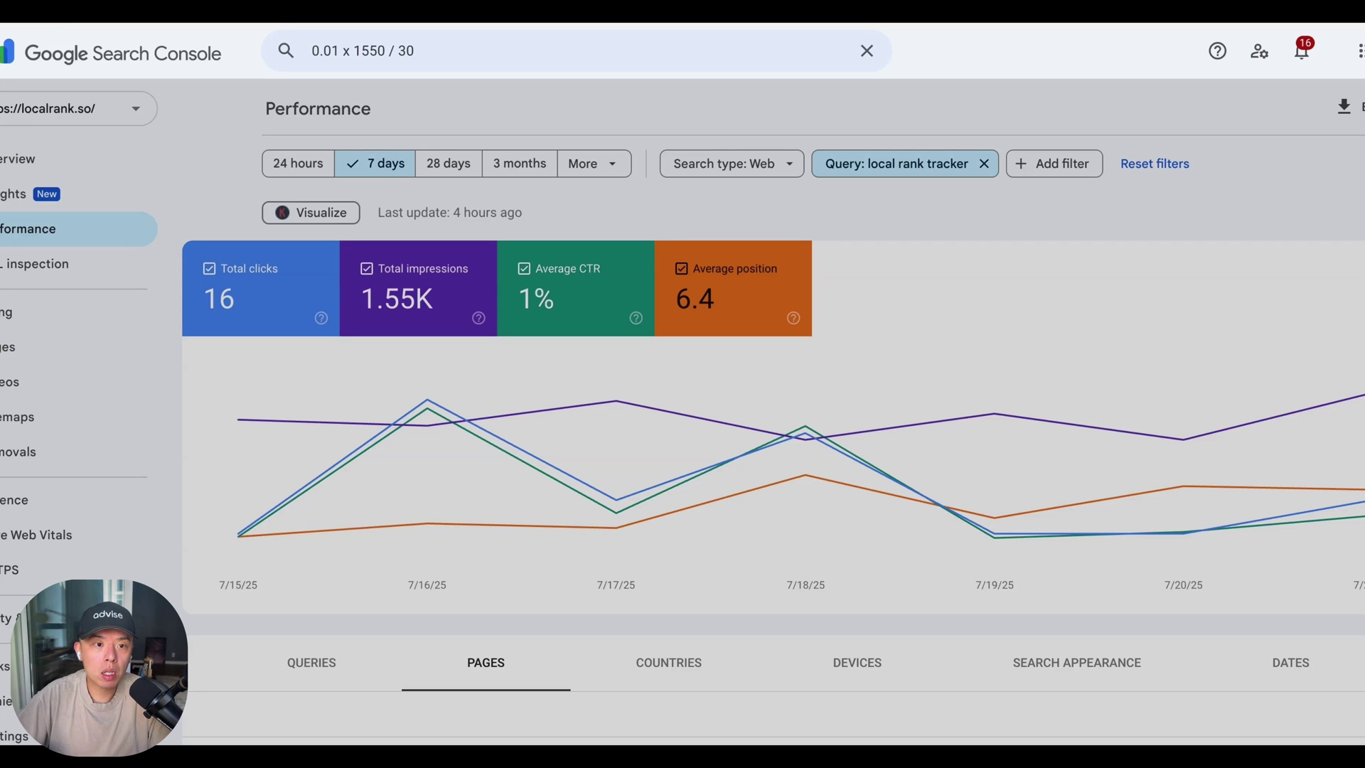
click(416, 51)
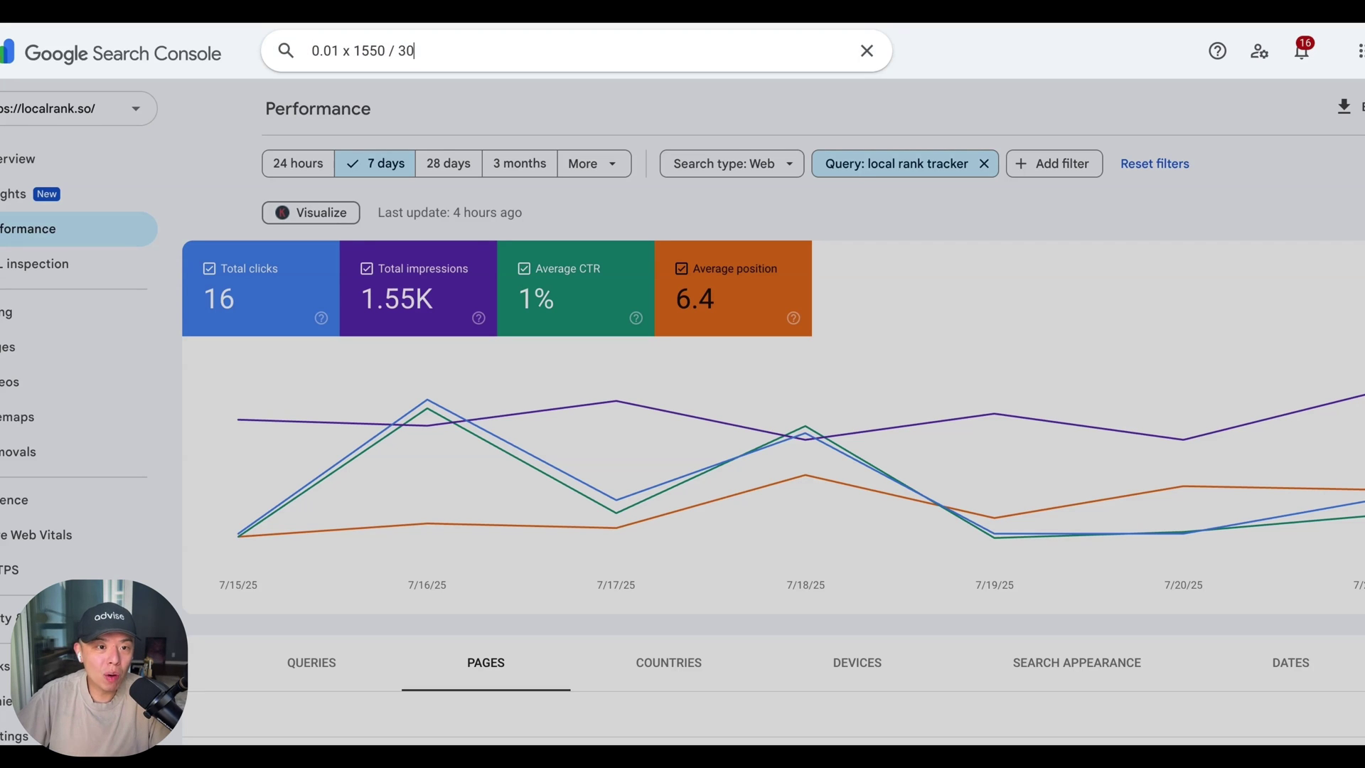
text(= 0.5 clicks per day)
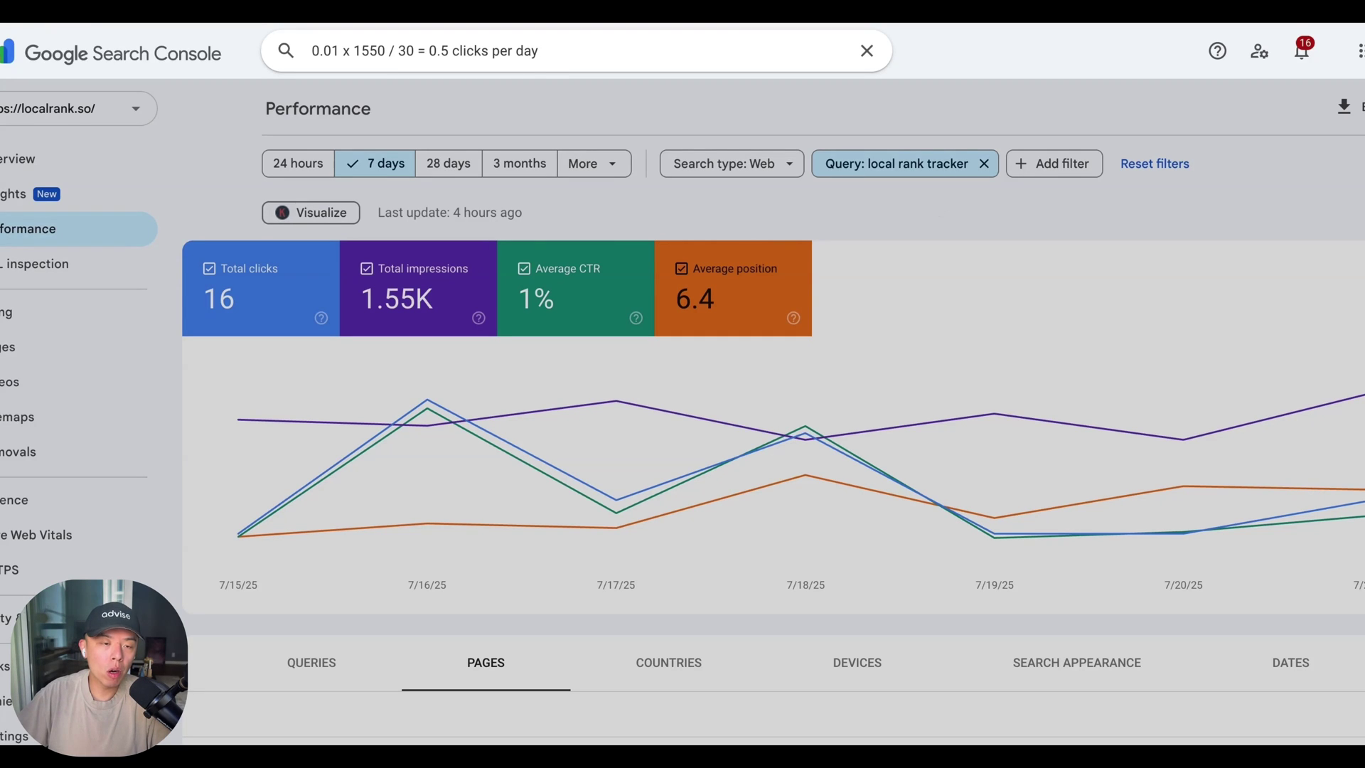
In YouTube Studio, look over the channel's live streams and open the comments of the BIP590 video about GSA spam for local SEO.
click(410, 29)
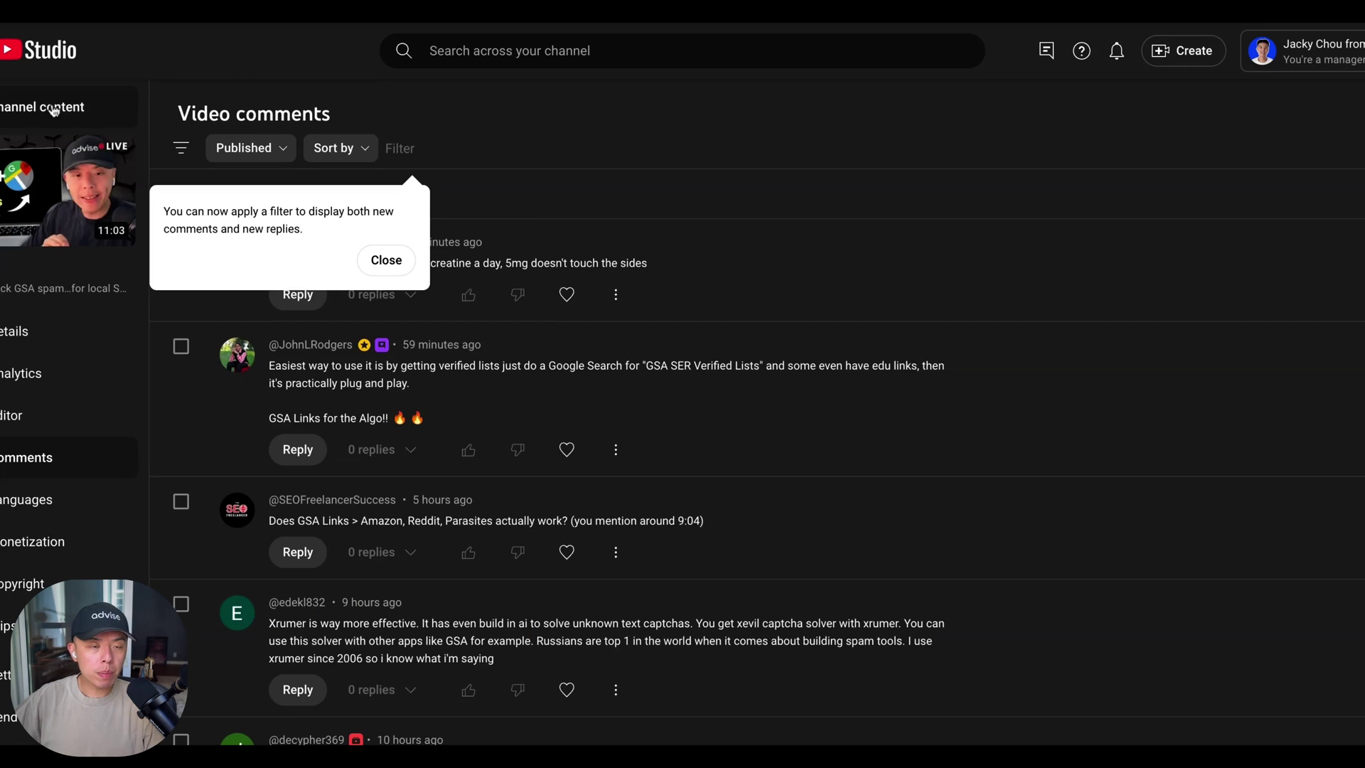
click(116, 63)
click(449, 169)
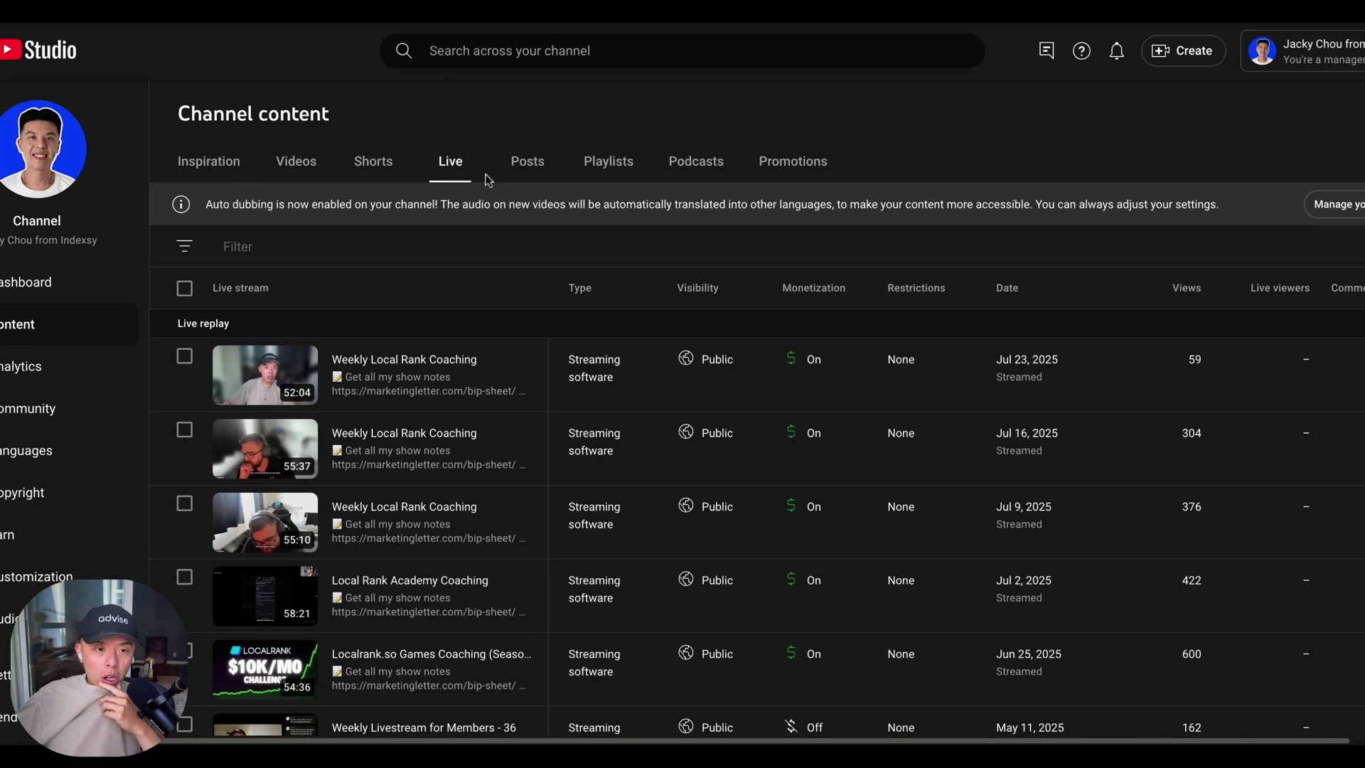
click(277, 161)
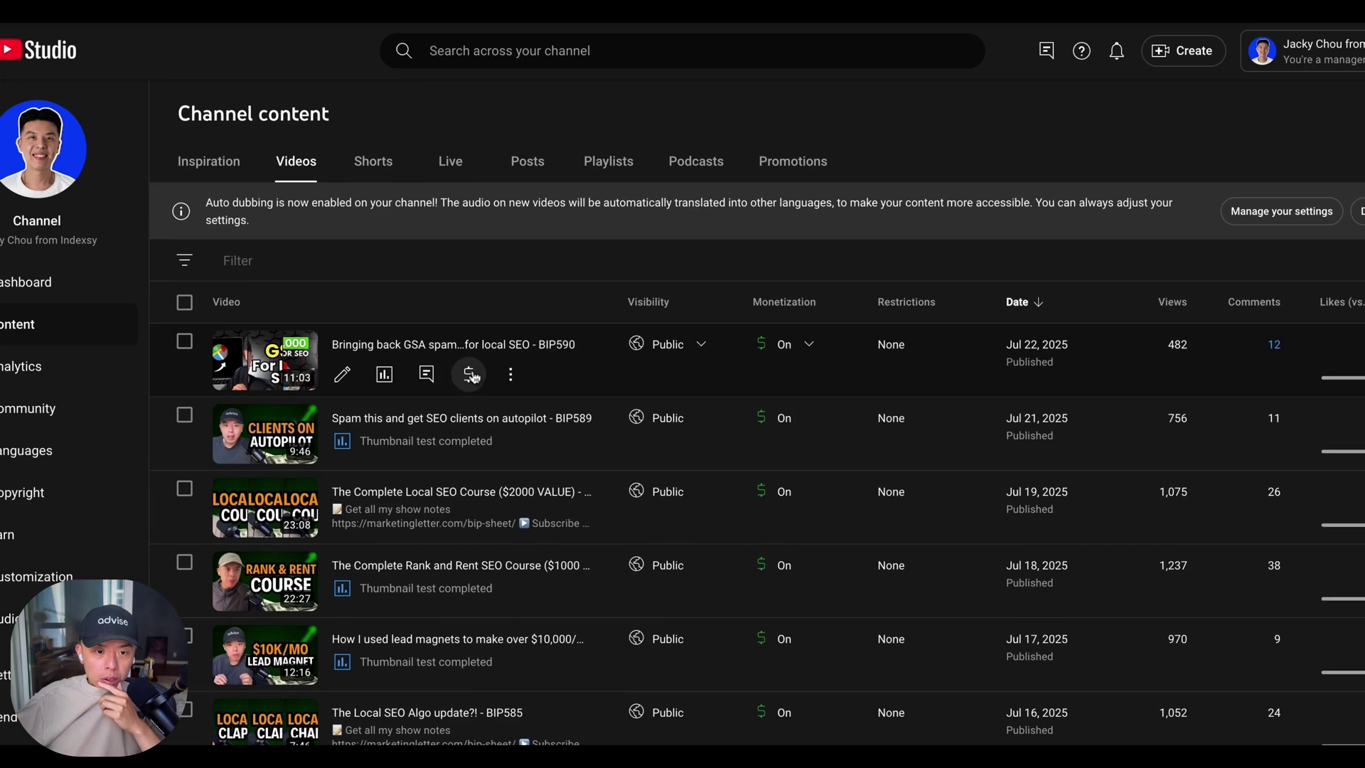
click(443, 375)
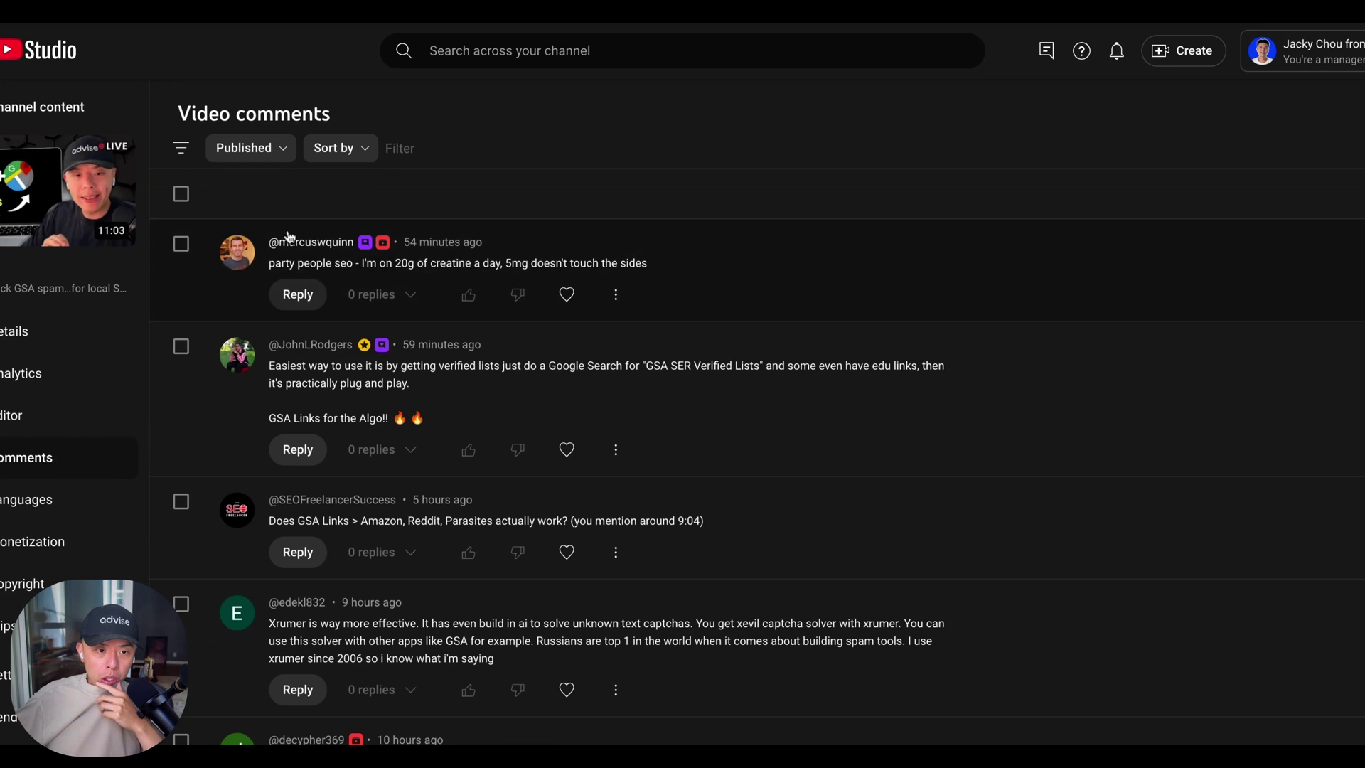
Filter the video's comments to those from channel members and heart the two comments about GSA links and the PBN.
click(177, 157)
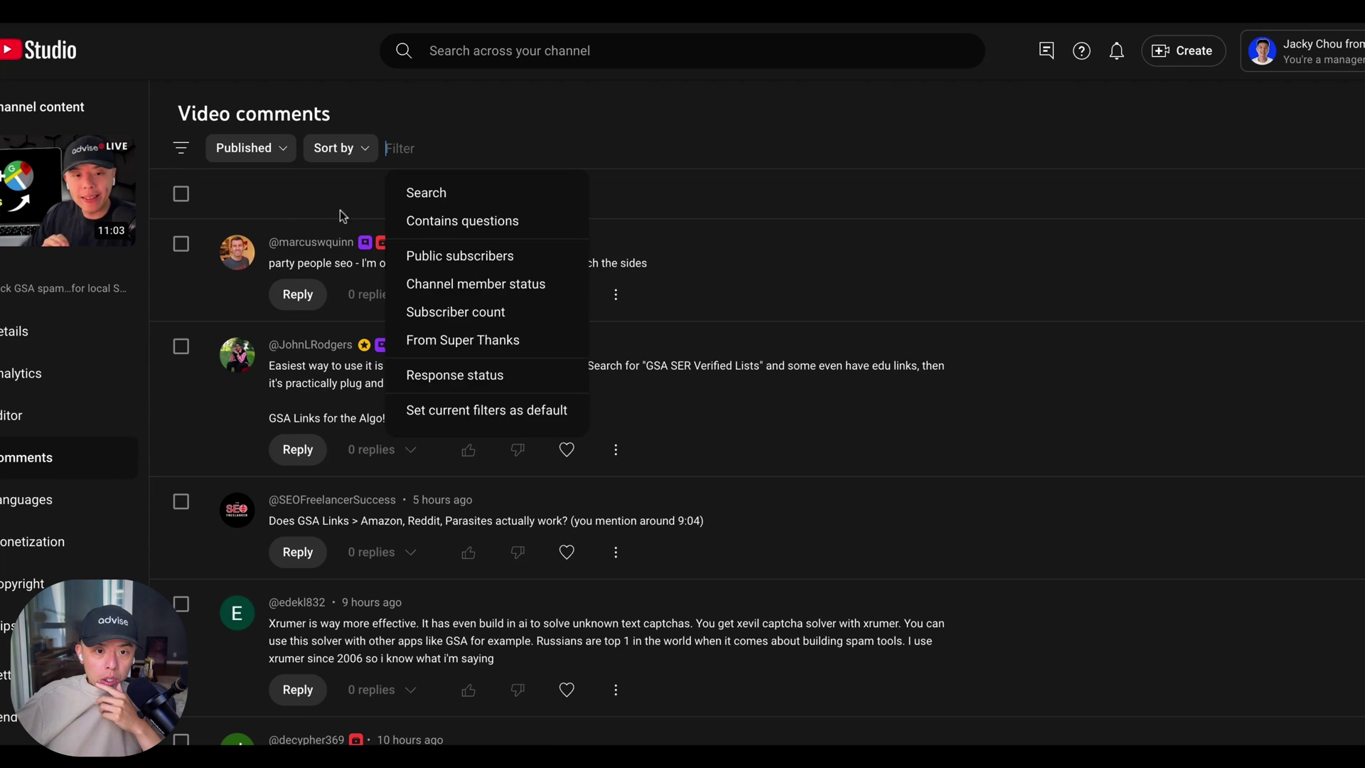
click(450, 283)
click(536, 286)
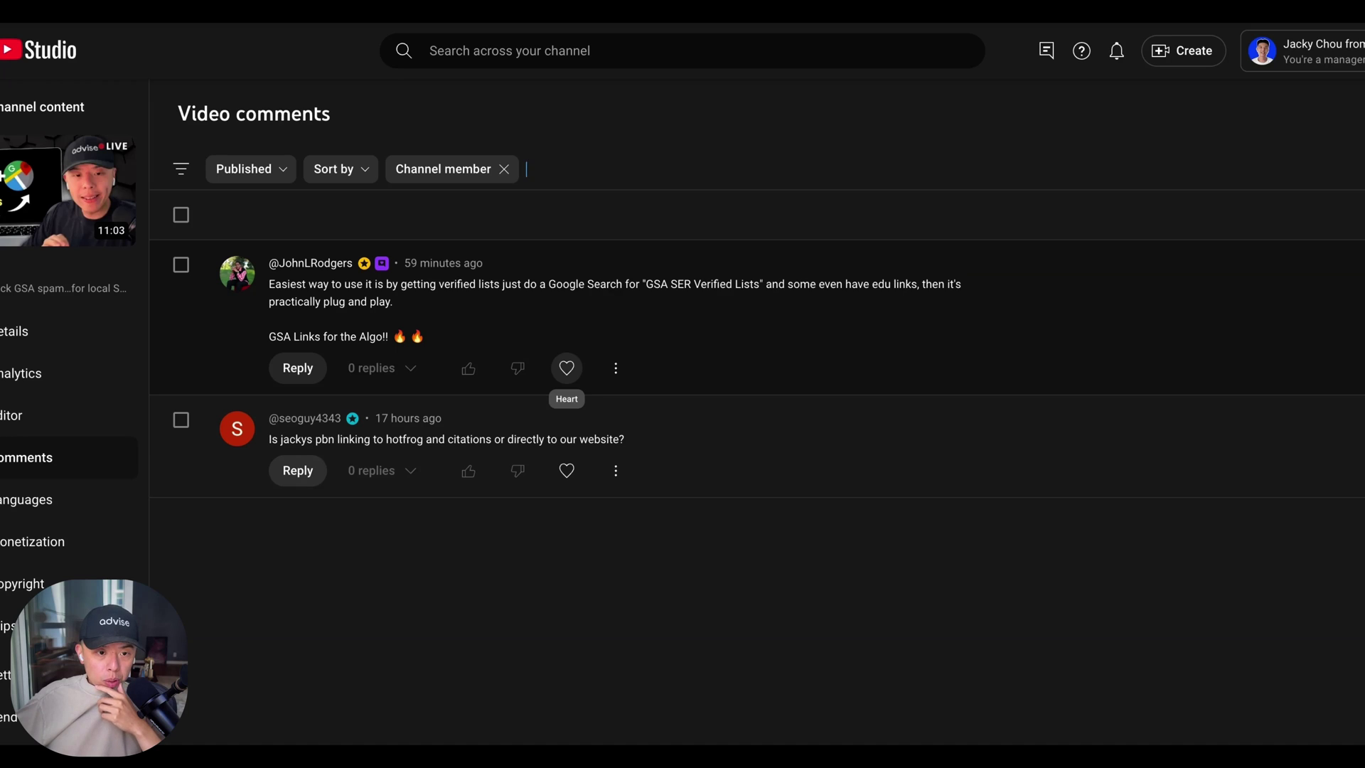
click(567, 368)
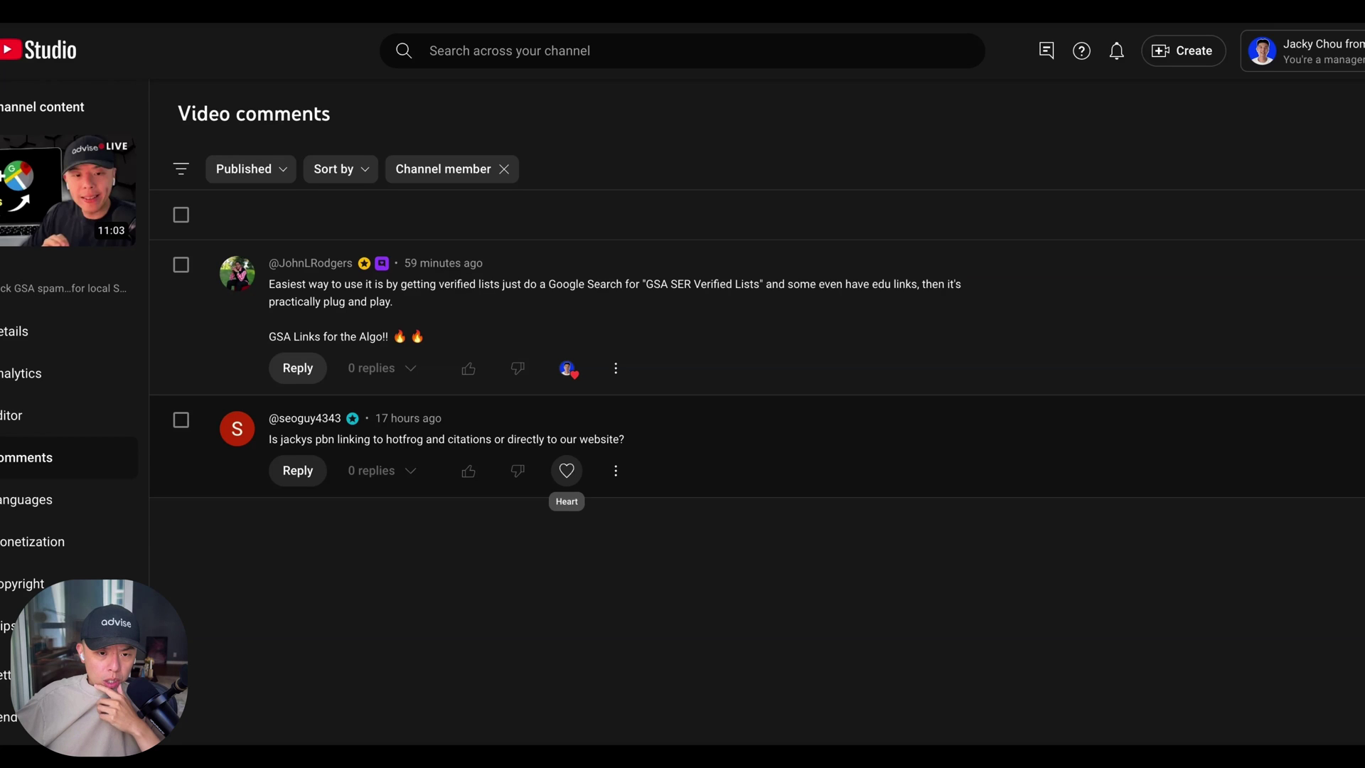
click(573, 475)
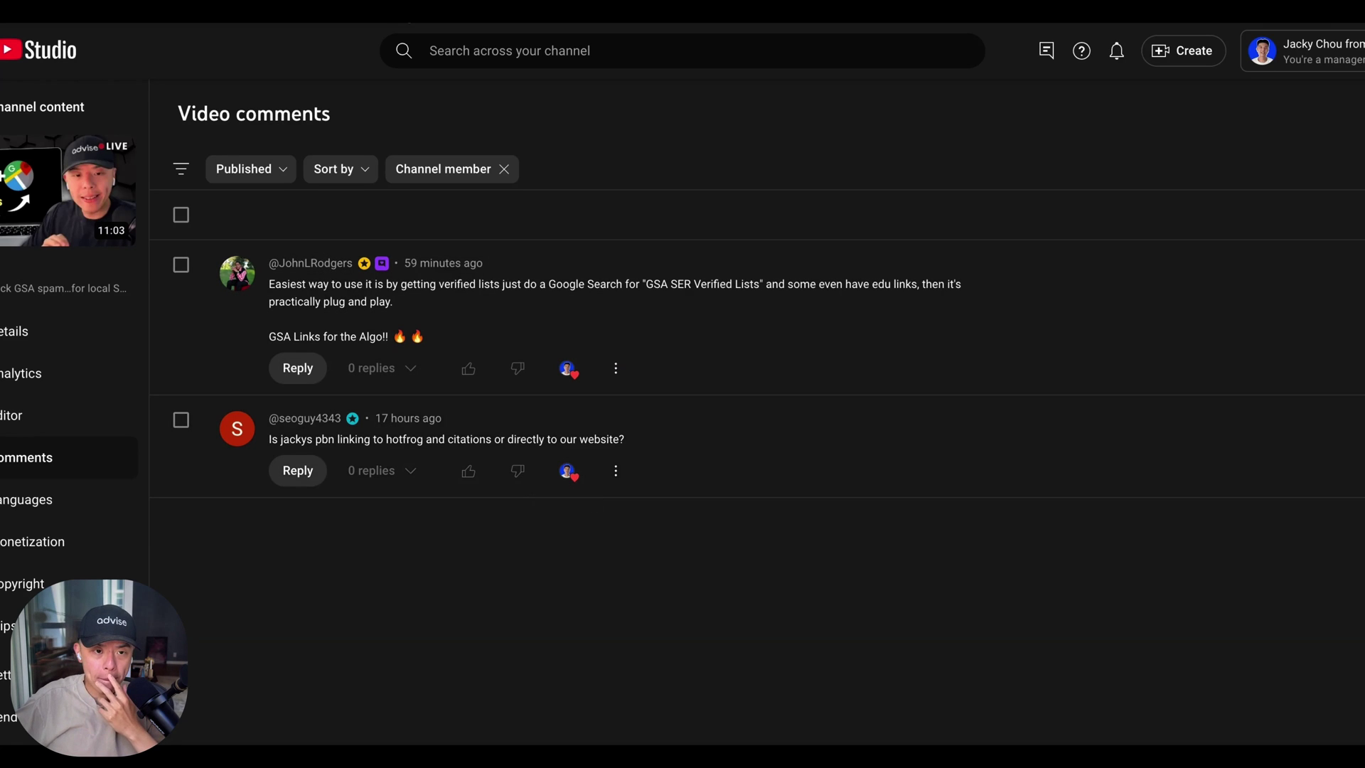
Remove the channel member filter and heart the comment about taking 20g of creatine a day.
click(504, 171)
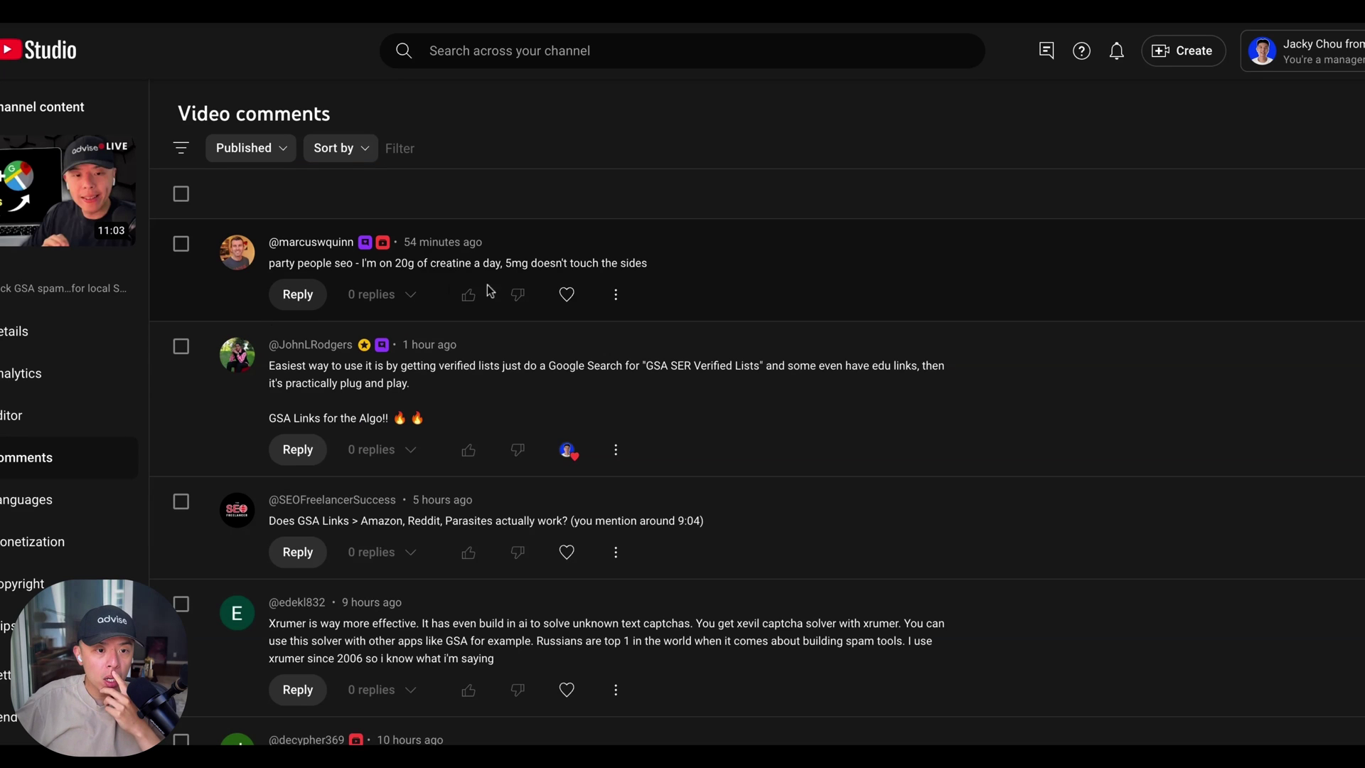
click(566, 293)
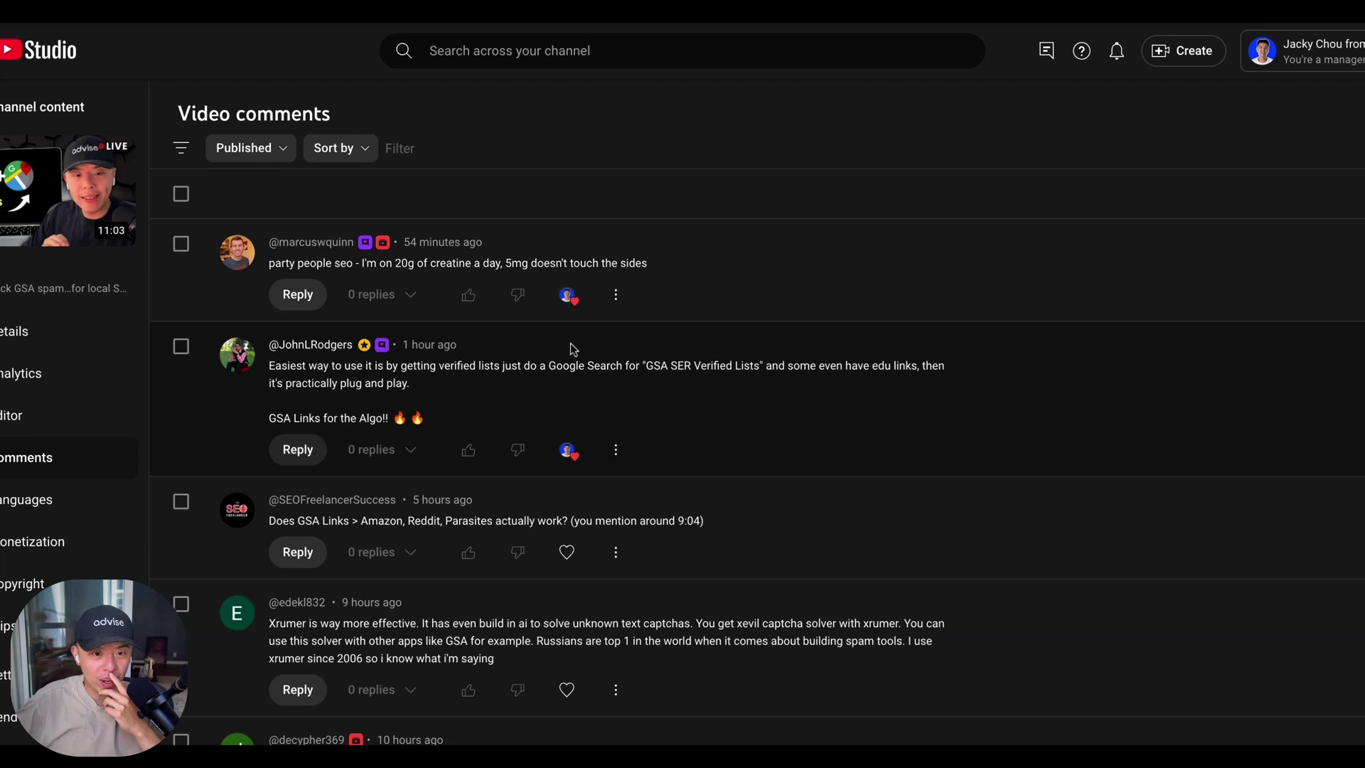
Heart the comments asking about GSA links to Amazon and Reddit, praising Xrumer, saying "full send it!" and saying "Test it let's try it! So curious".
scroll(570, 343, down, 1)
scroll(569, 363, down, 3)
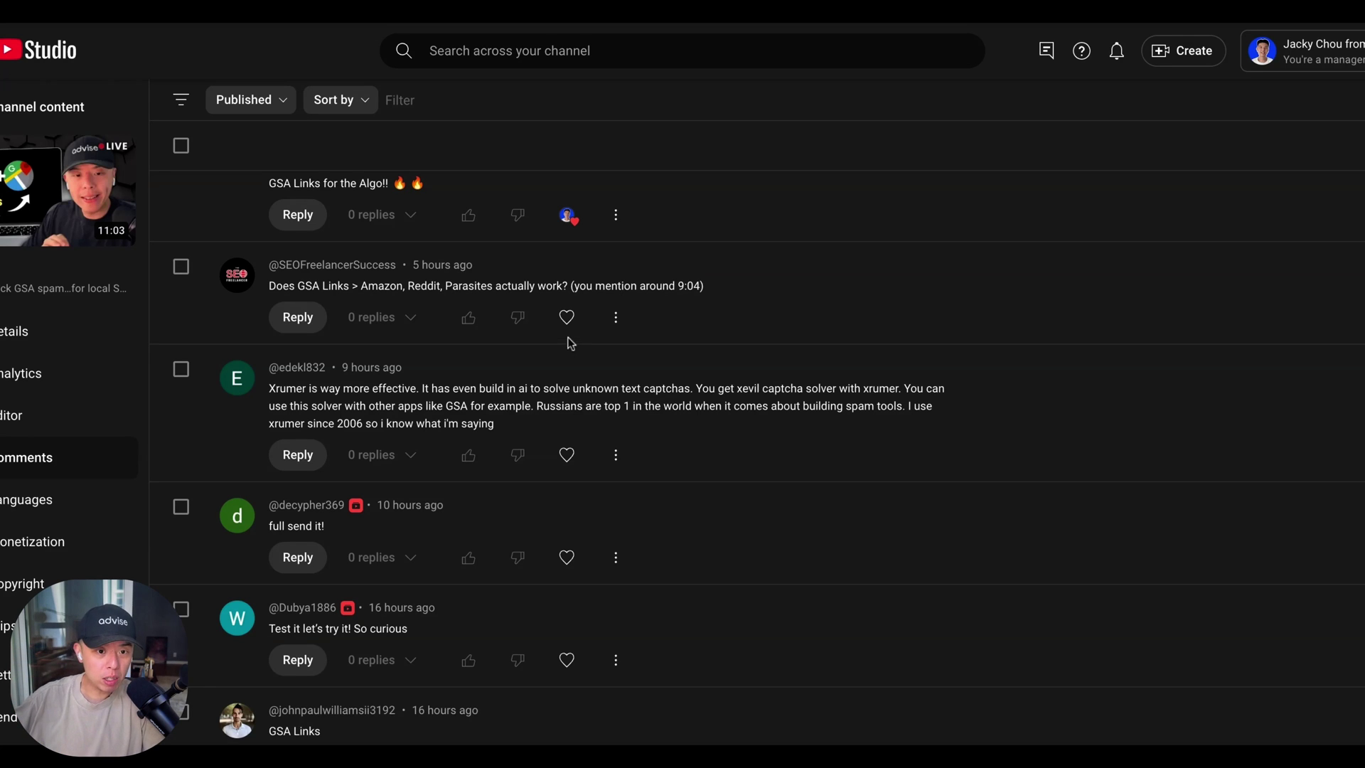
click(567, 317)
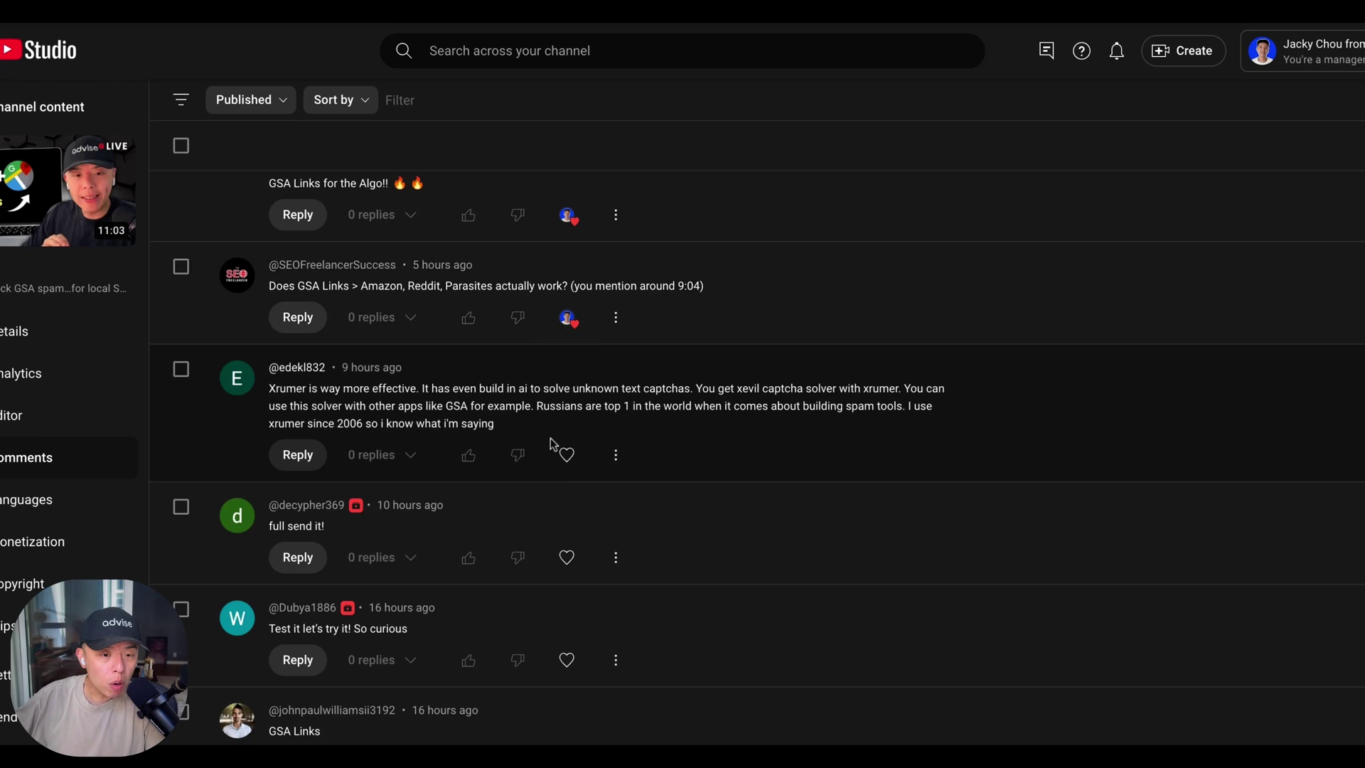
click(564, 460)
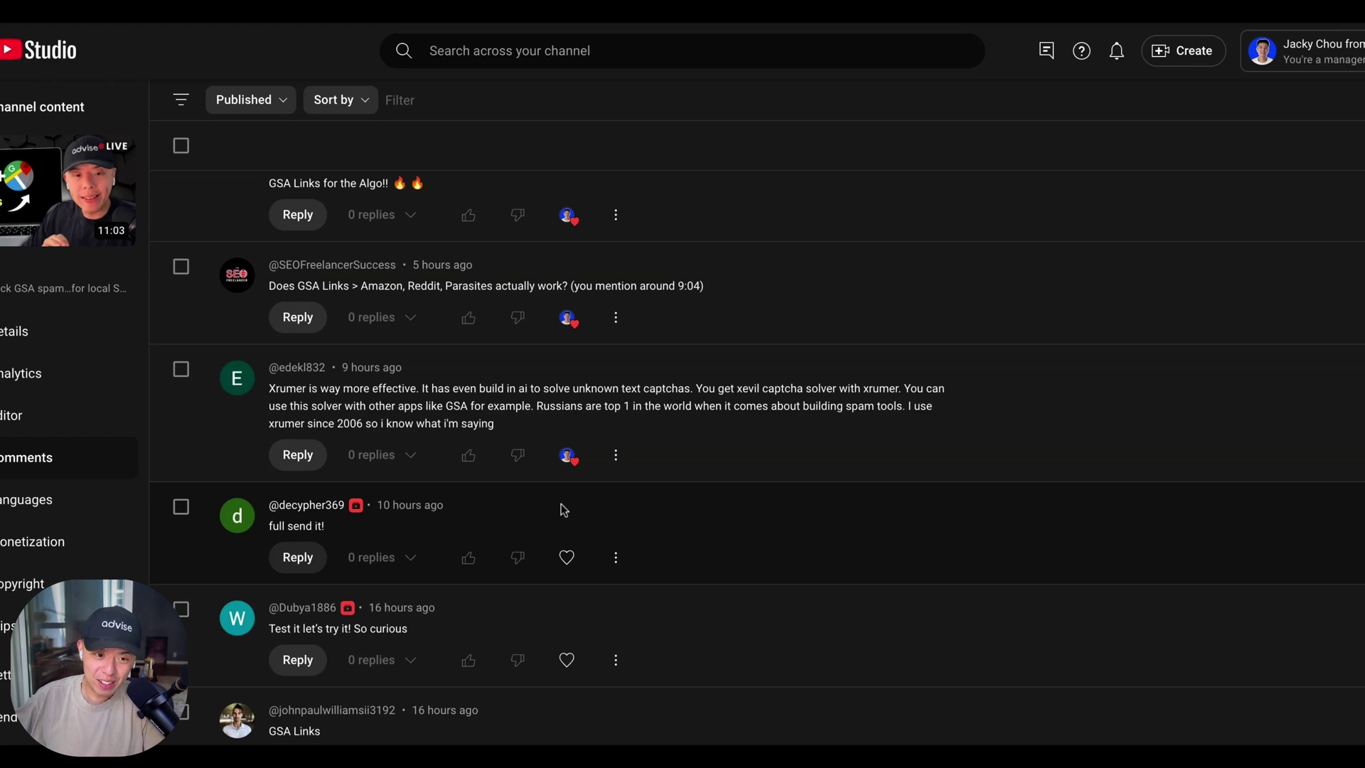
click(567, 557)
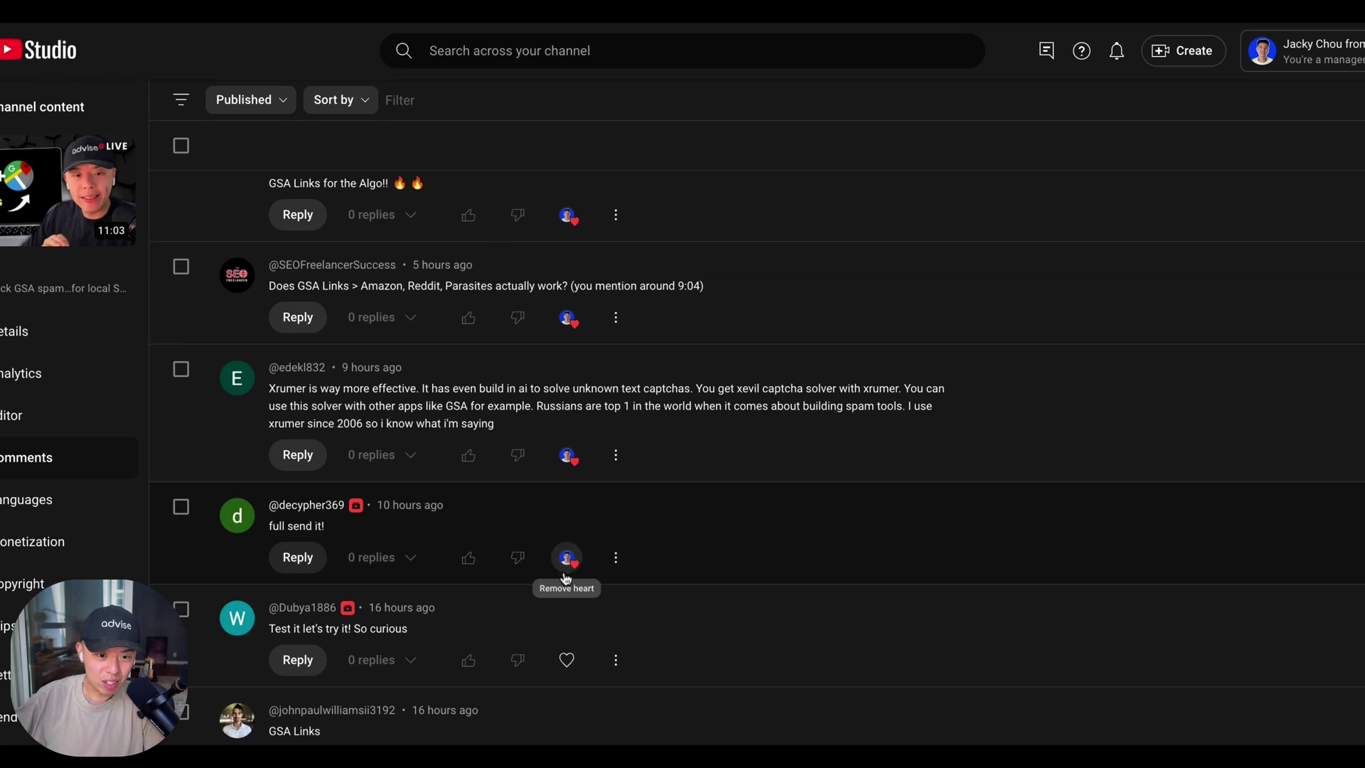
scroll(567, 562, down, 1)
click(567, 638)
Heart the 16-hour-old "GSA Links" comment, the "10g is the new meta" comment, the "seo tips" request and the retired Yellowpages rep's comment.
scroll(576, 604, down, 3)
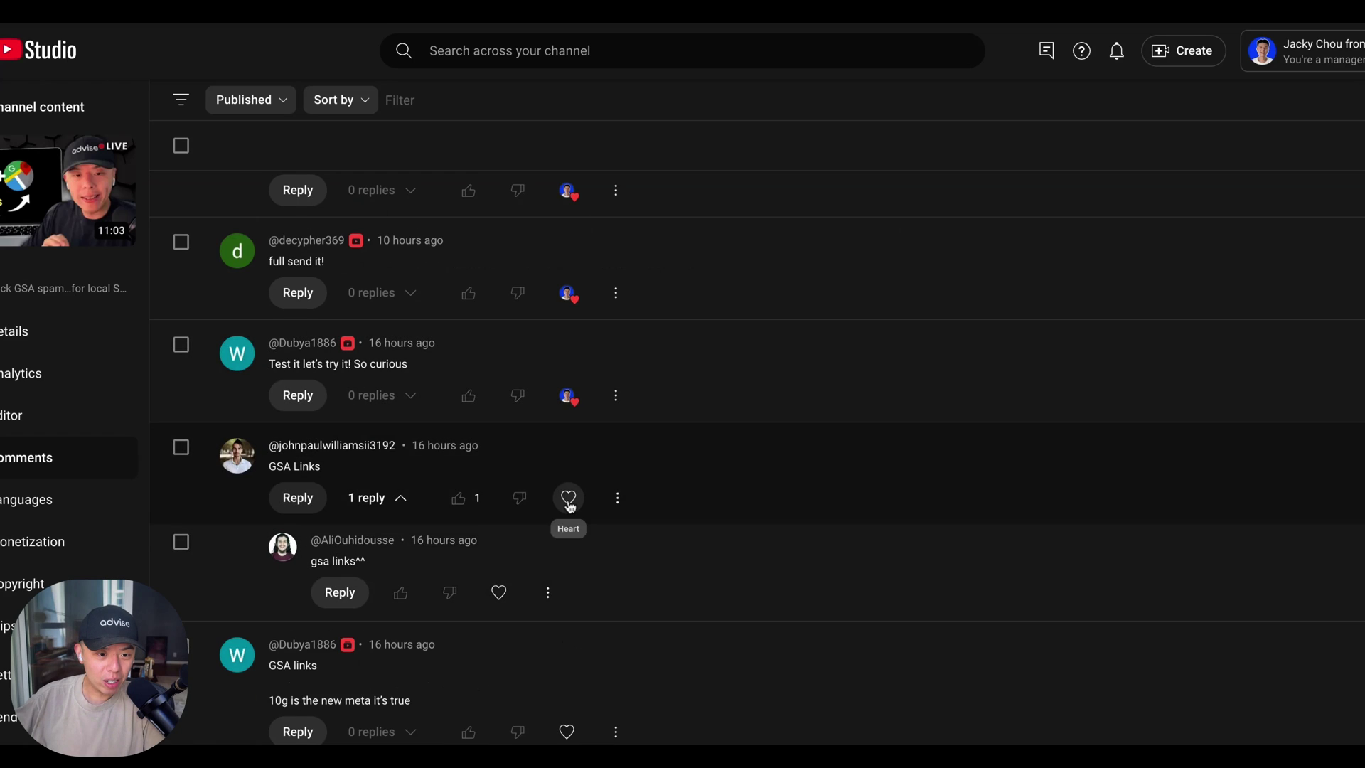
click(567, 497)
scroll(566, 497, down, 3)
click(567, 514)
scroll(566, 562, down, 2)
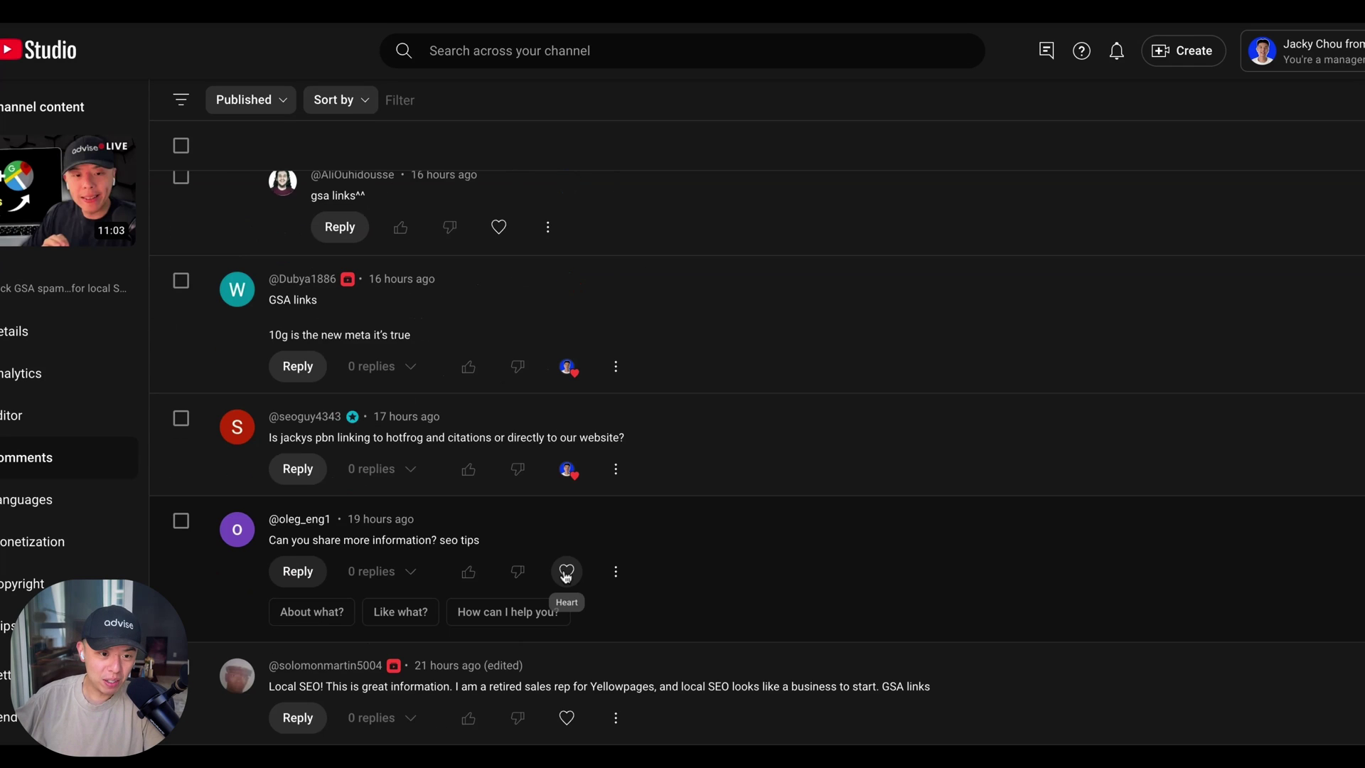
click(567, 573)
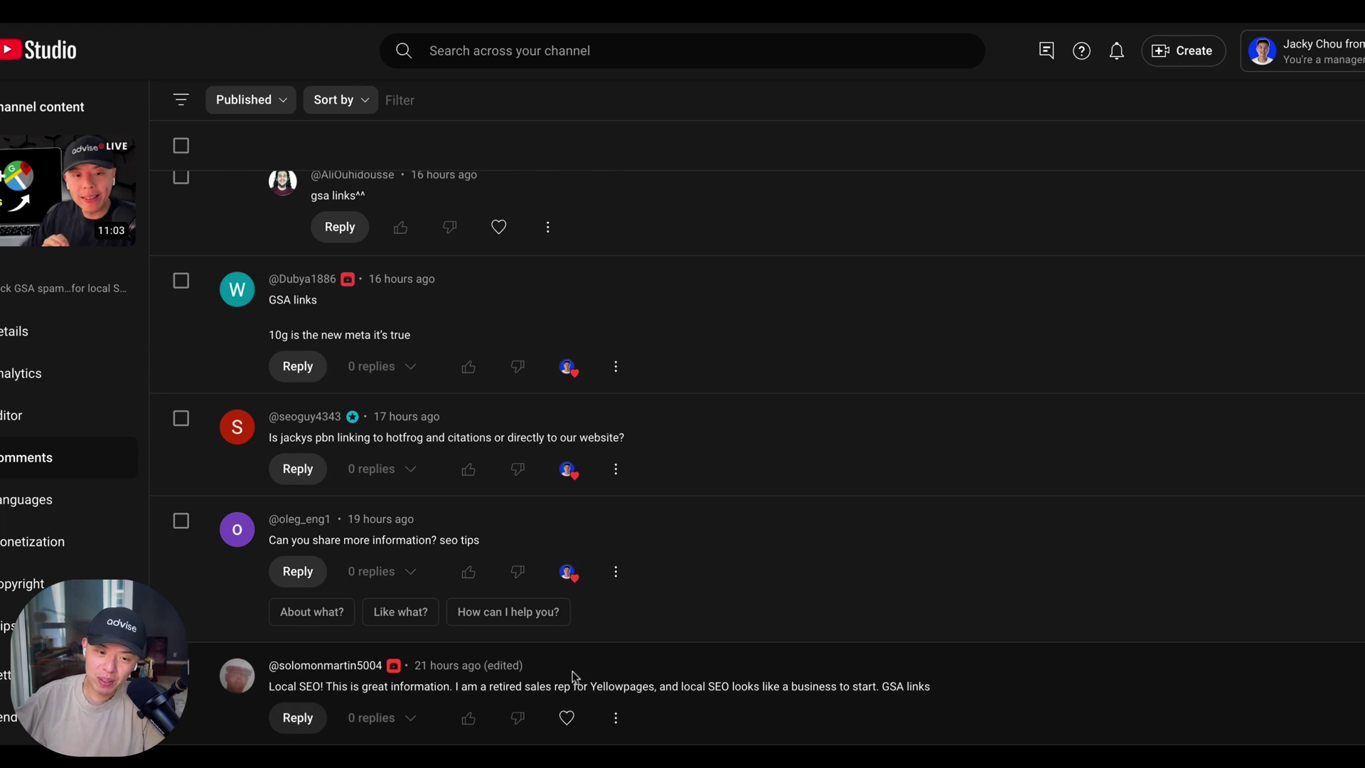
click(567, 718)
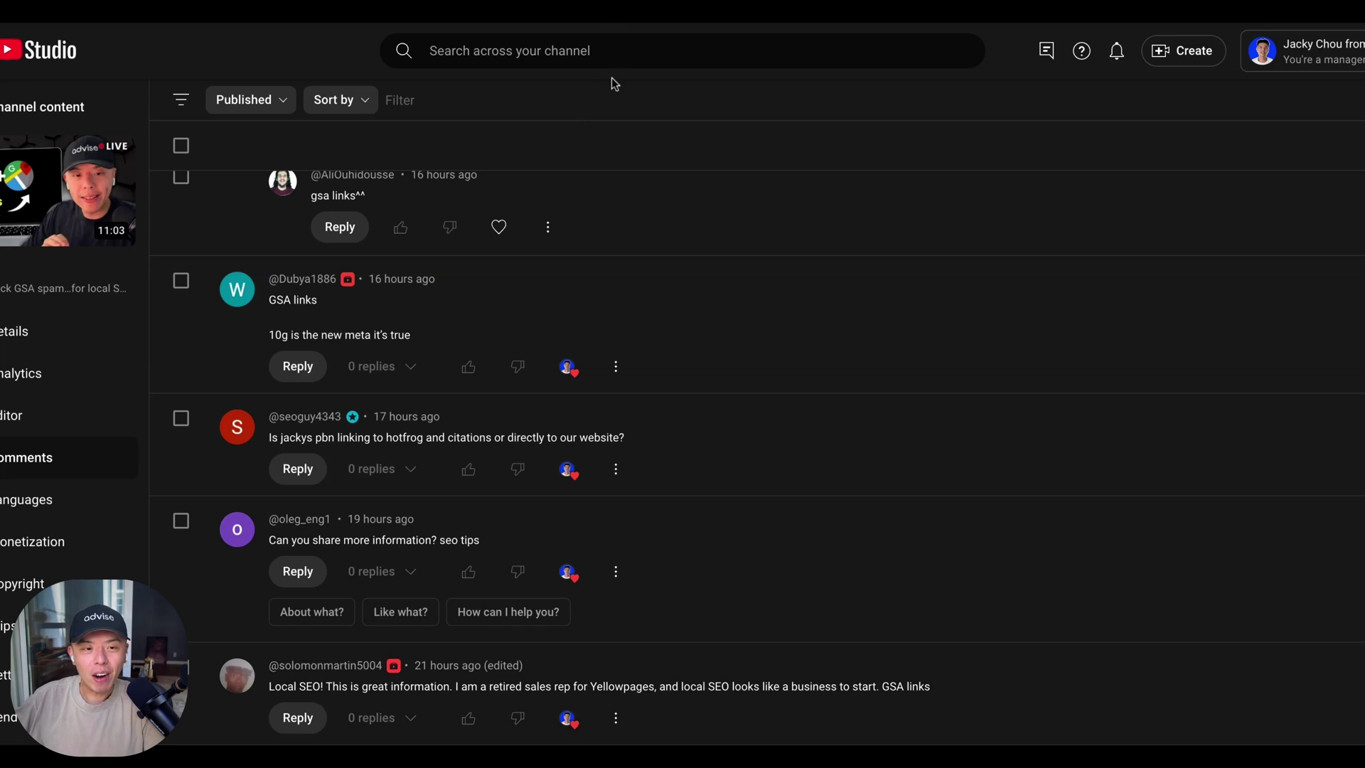